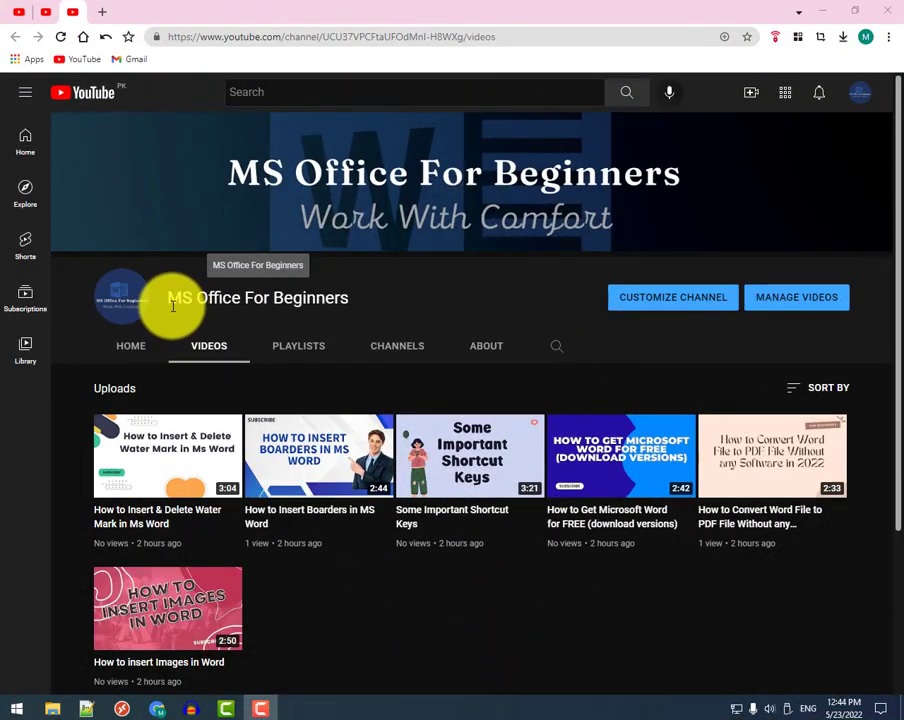
Highlight parts of the 'MS Office For Beginners' channel name on YouTube, then deselect them.
triple_click(172, 298)
click(362, 295)
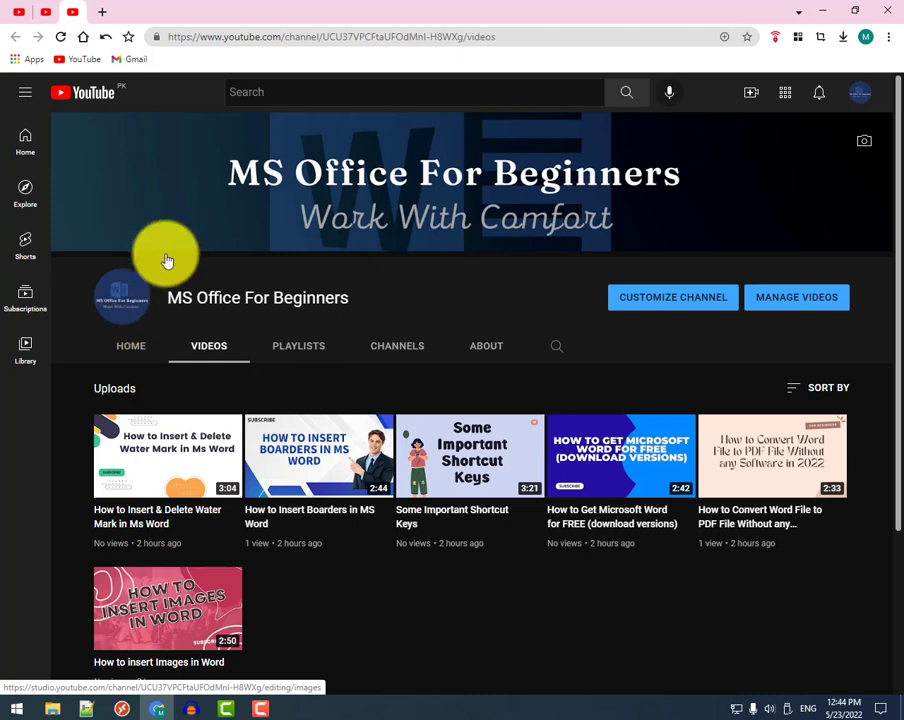
drag(192, 297, 464, 326)
click(399, 311)
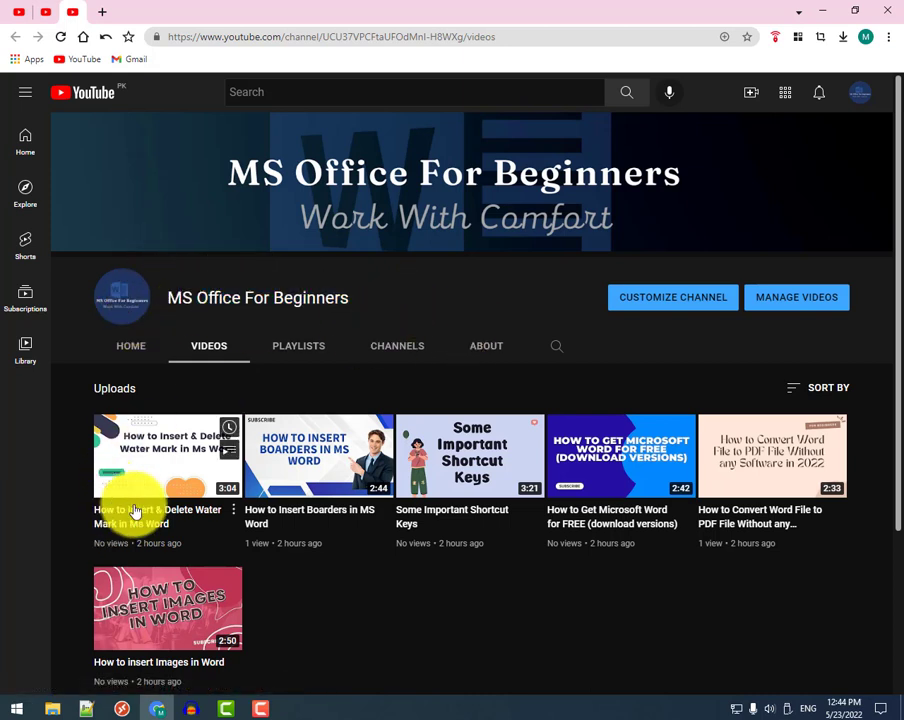
Launch Microsoft Word from the Windows search with 'w'.
click(17, 705)
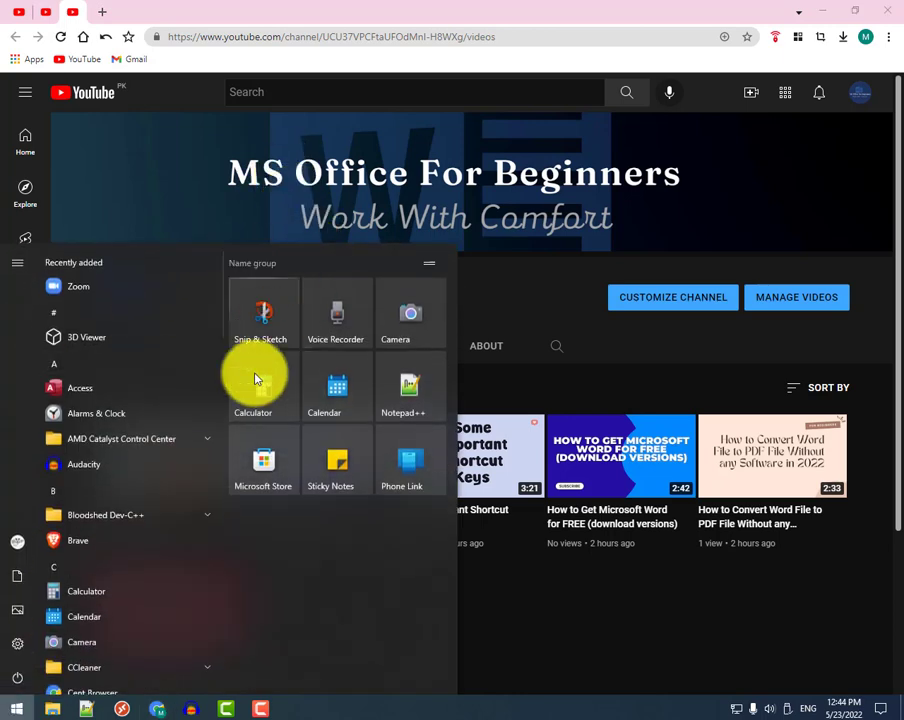
text(w)
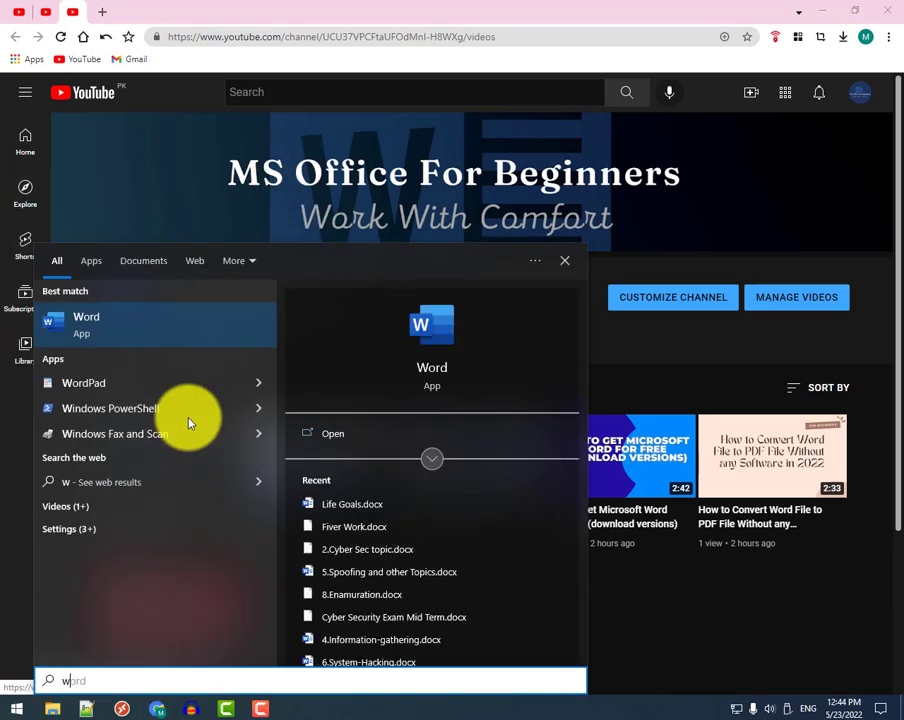
key(Return)
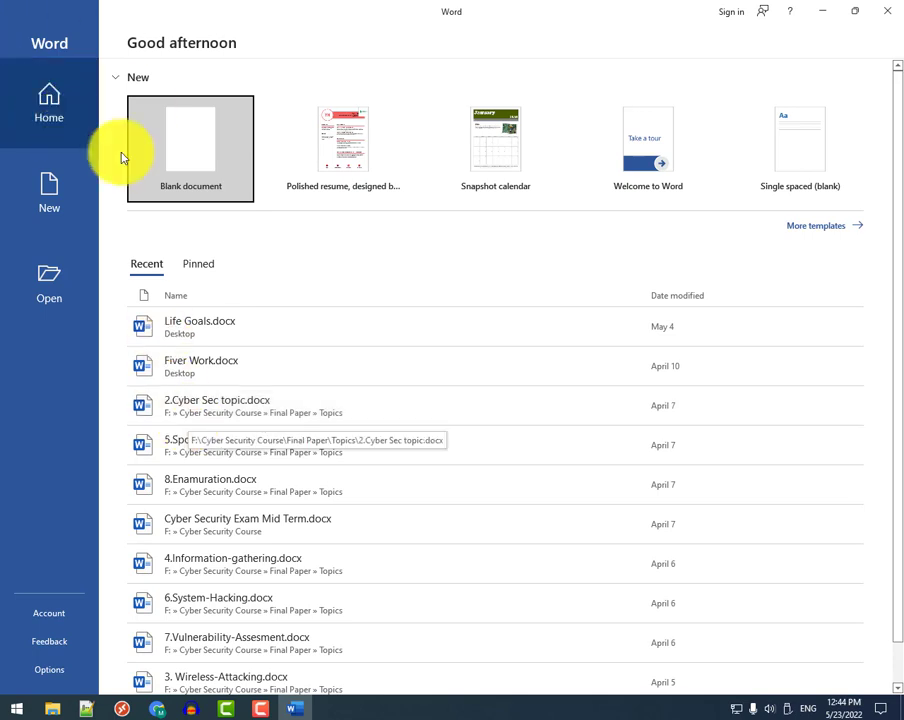
Create a blank document and browse the Insert, Draw and Design tabs and the style set gallery.
click(170, 150)
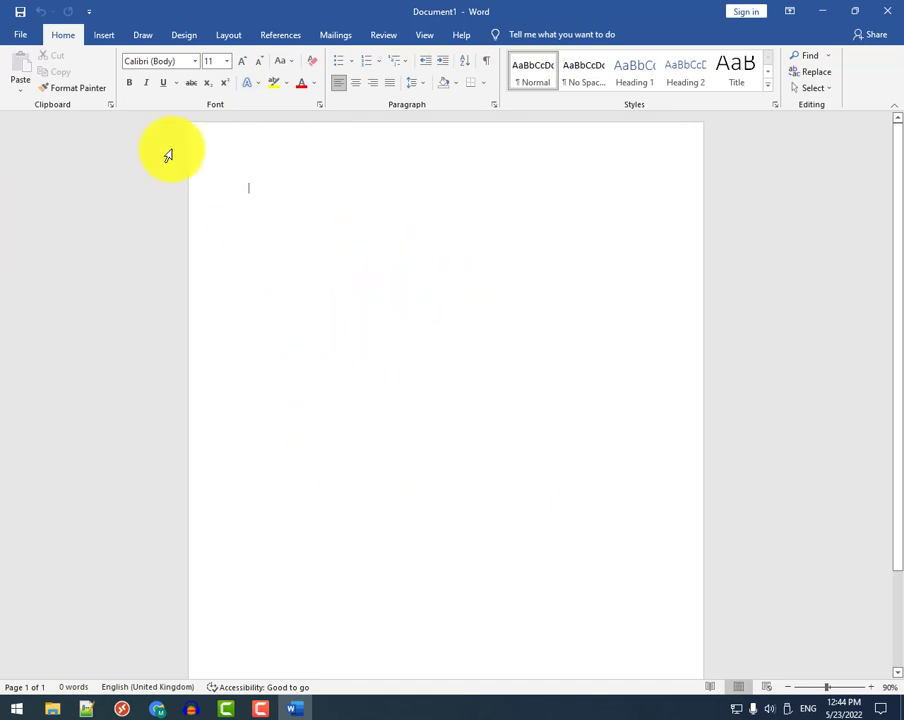
click(115, 42)
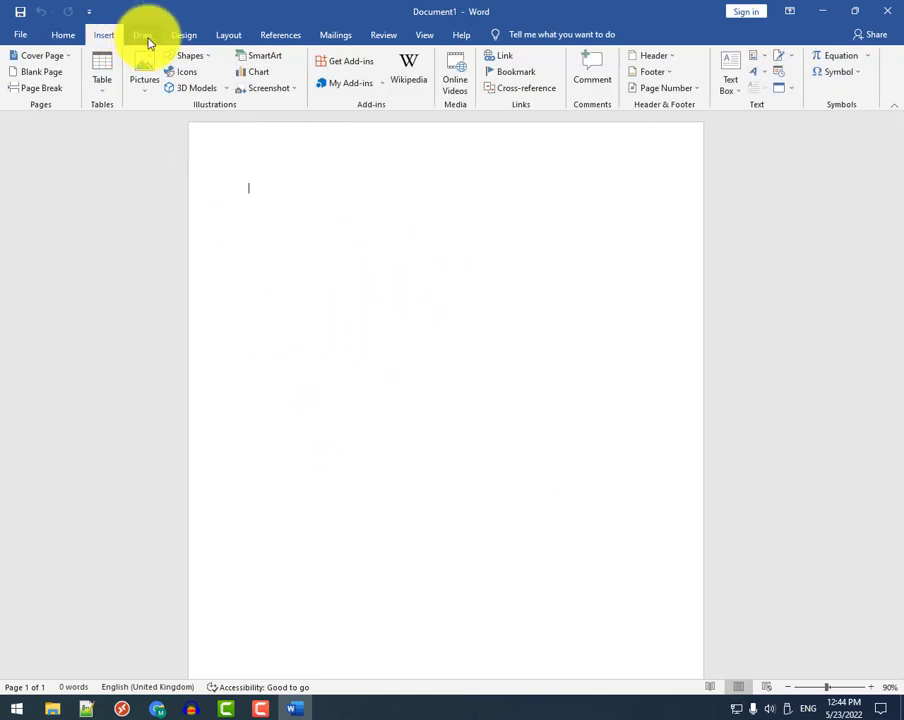
click(148, 40)
click(171, 42)
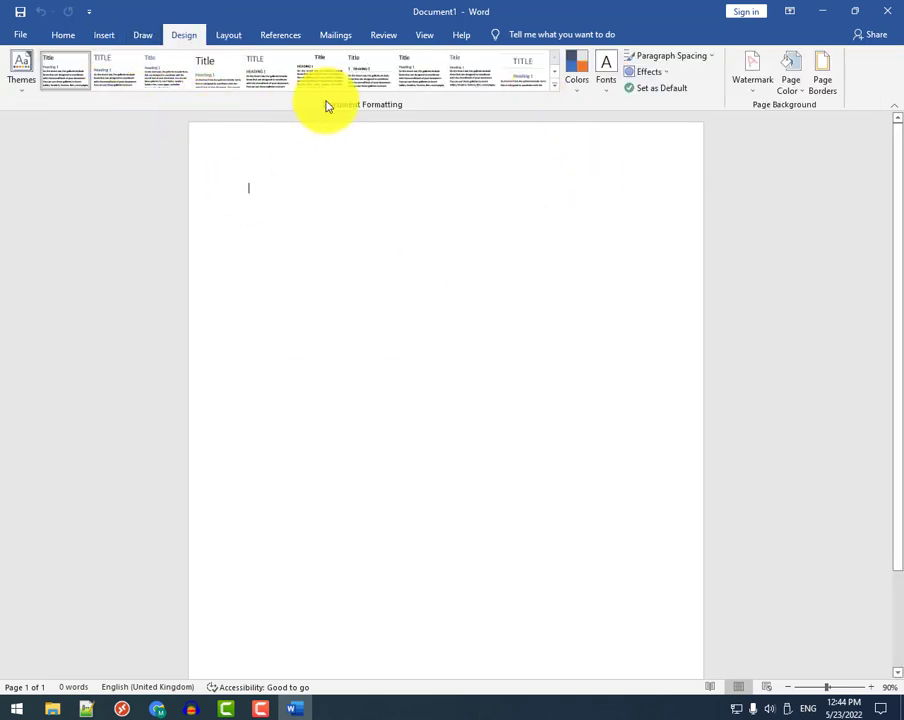
click(556, 89)
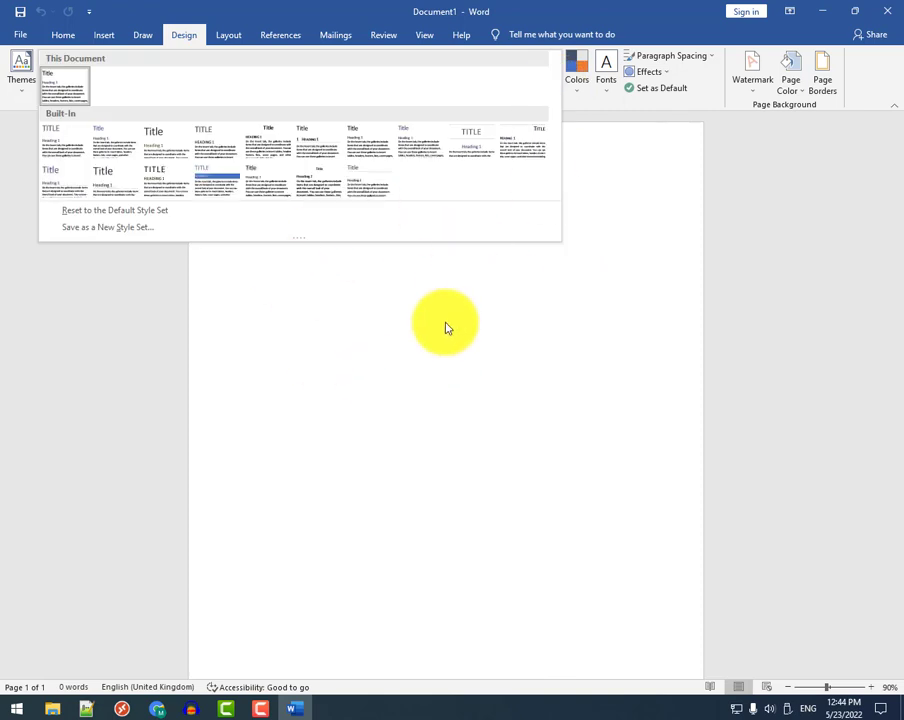
click(442, 324)
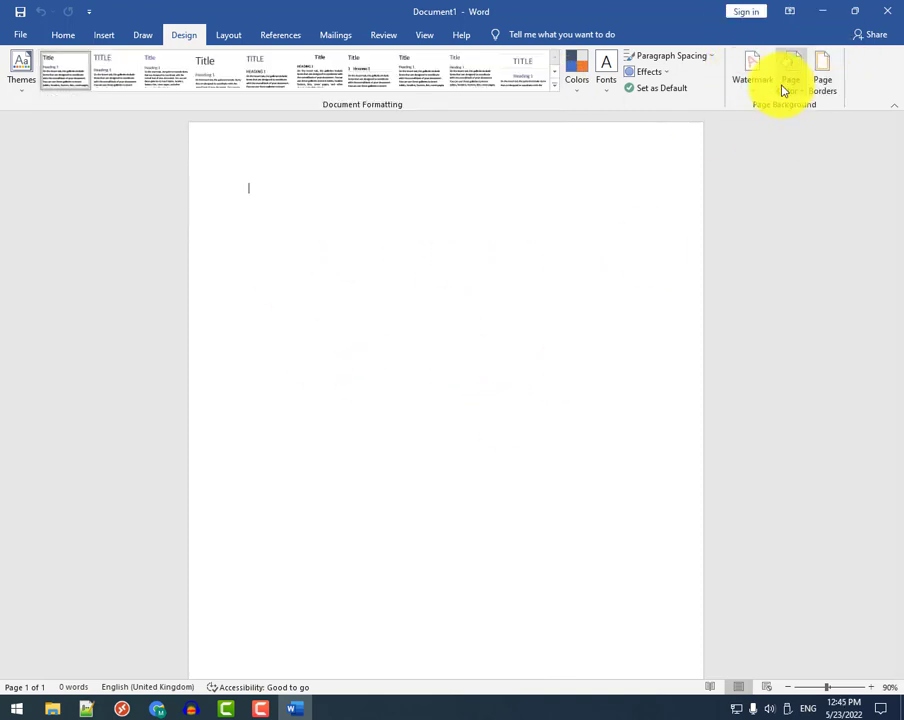
Apply the CONFIDENTIAL 1 watermark, then switch to CONFIDENTIAL 2.
click(758, 95)
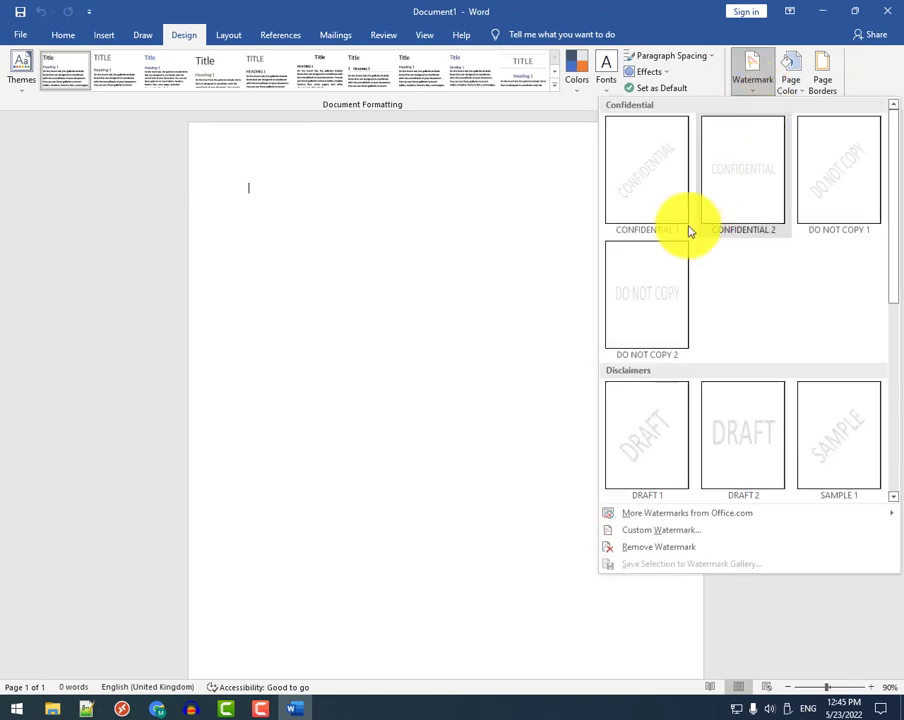
click(666, 176)
scroll(620, 420, down, 2)
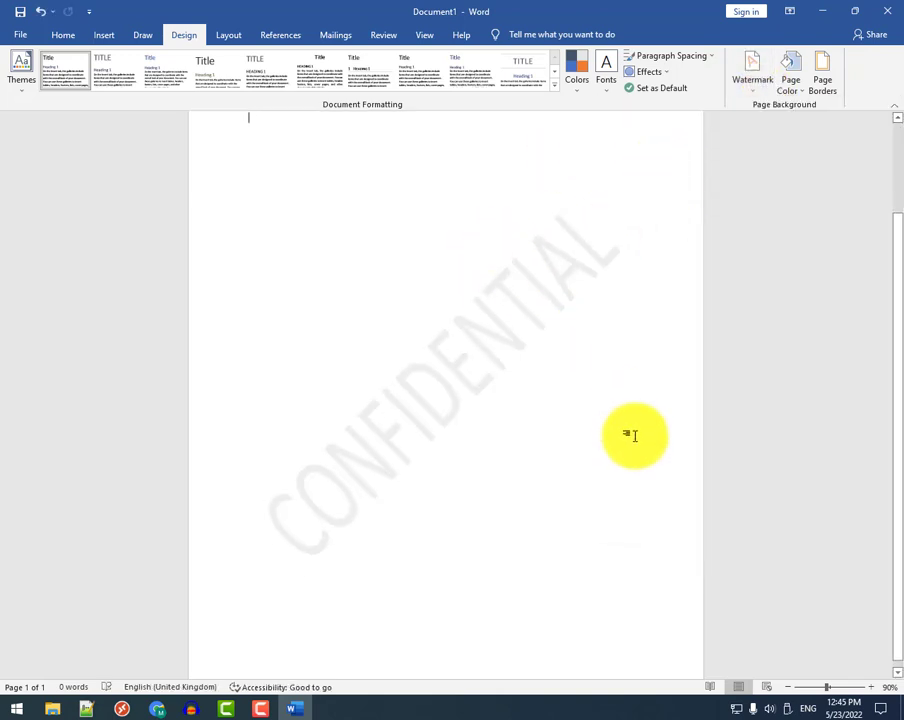
scroll(540, 320, up, 2)
scroll(500, 278, down, 2)
scroll(400, 240, up, 2)
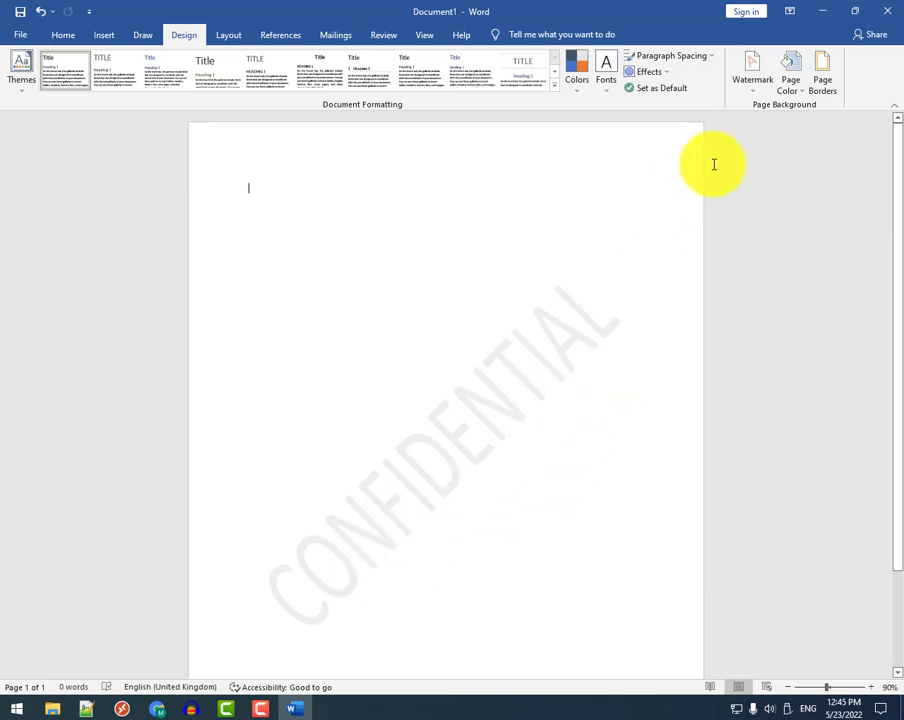
click(755, 70)
click(778, 170)
Try the DO NOT COPY 1, DO NOT COPY 2 and DRAFT 2 watermarks.
click(748, 72)
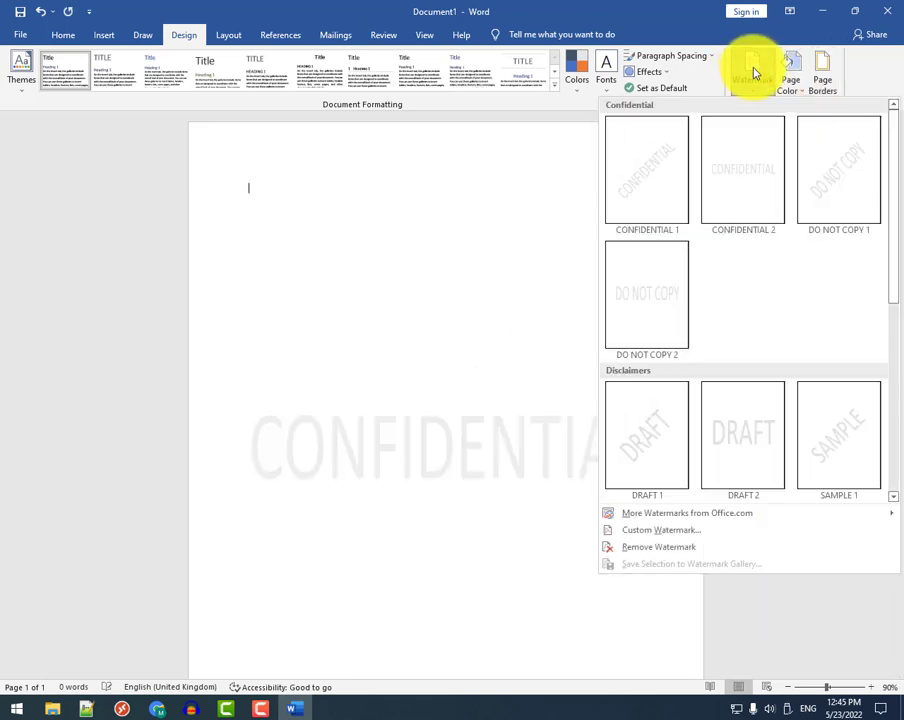
click(800, 190)
click(745, 78)
click(660, 300)
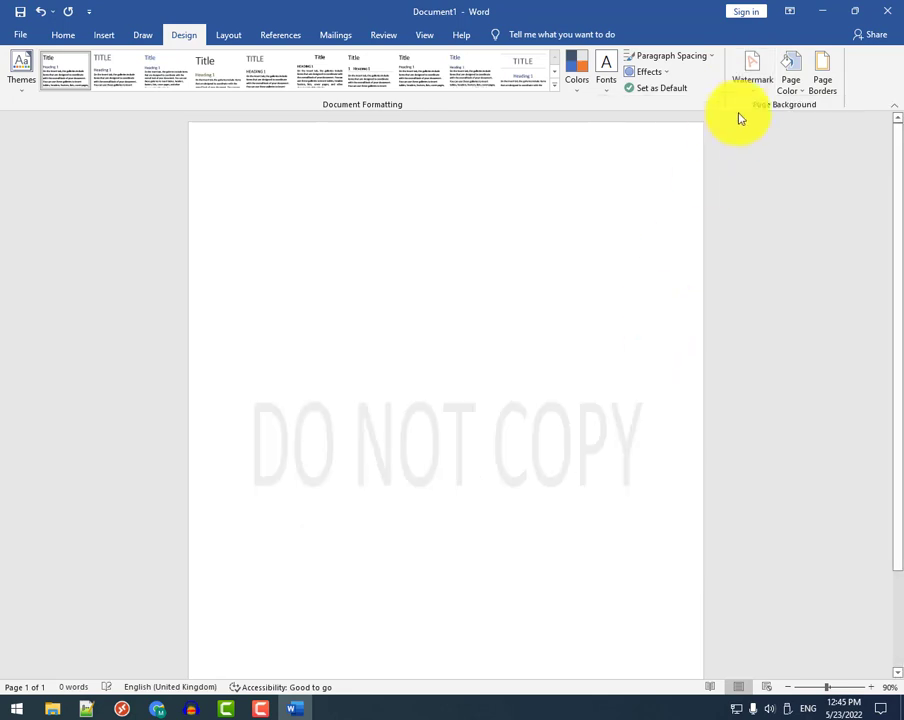
click(750, 72)
click(716, 455)
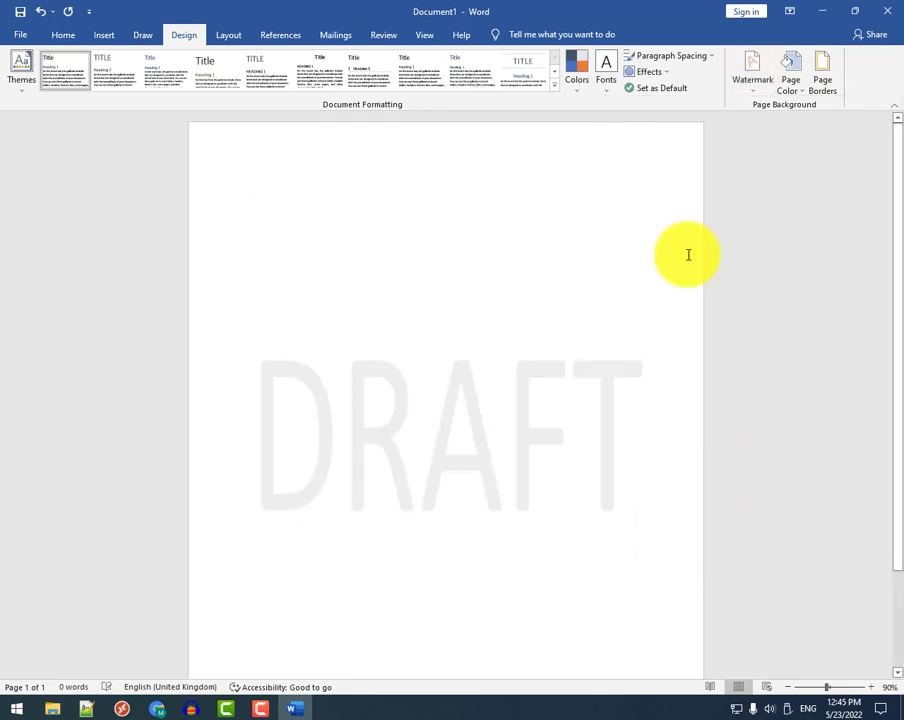
Settle on the diagonal DRAFT 1 watermark.
click(748, 75)
click(660, 441)
click(756, 74)
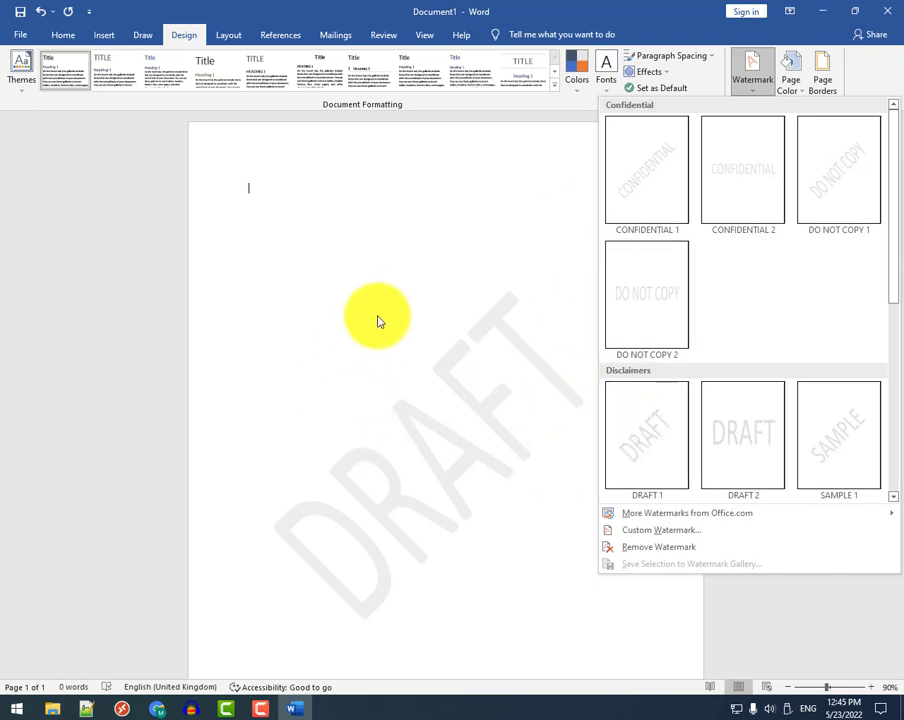
click(374, 316)
click(746, 75)
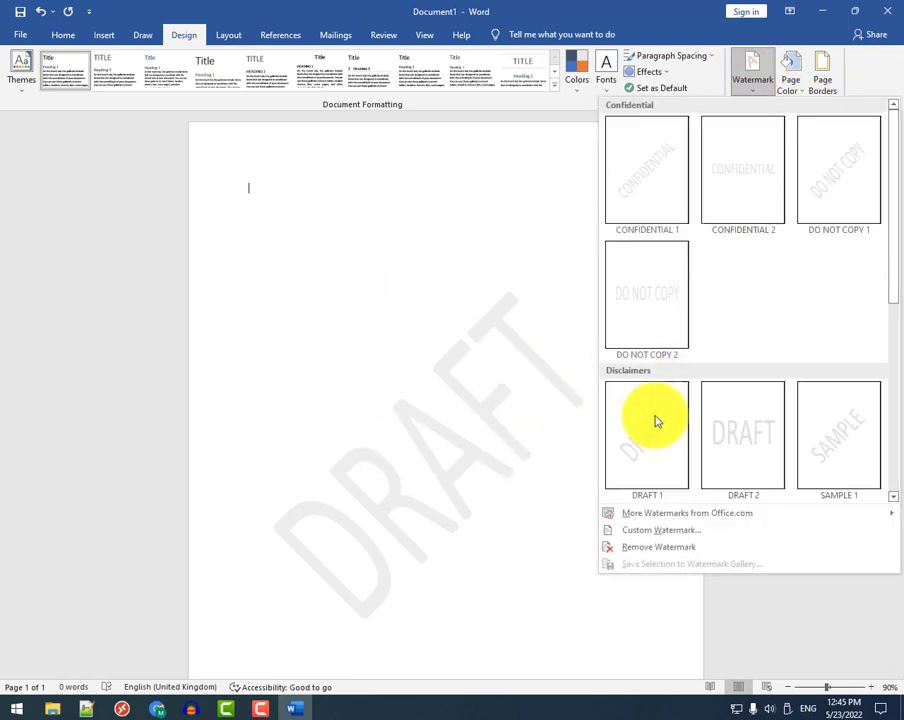
Apply a custom text watermark reading 'MS office' from the Printed Watermark dialog.
click(659, 537)
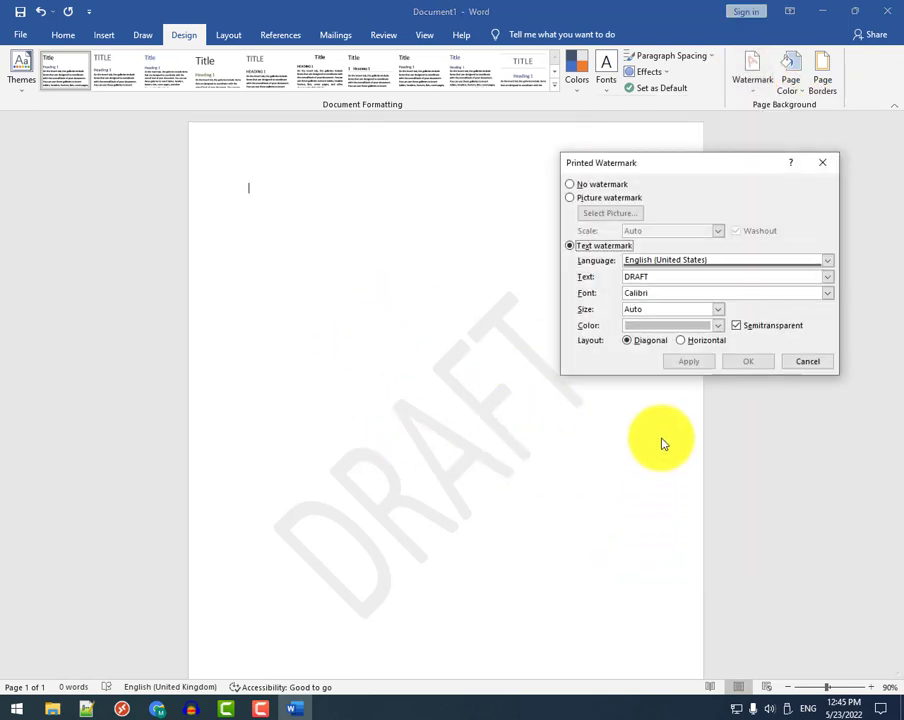
click(600, 185)
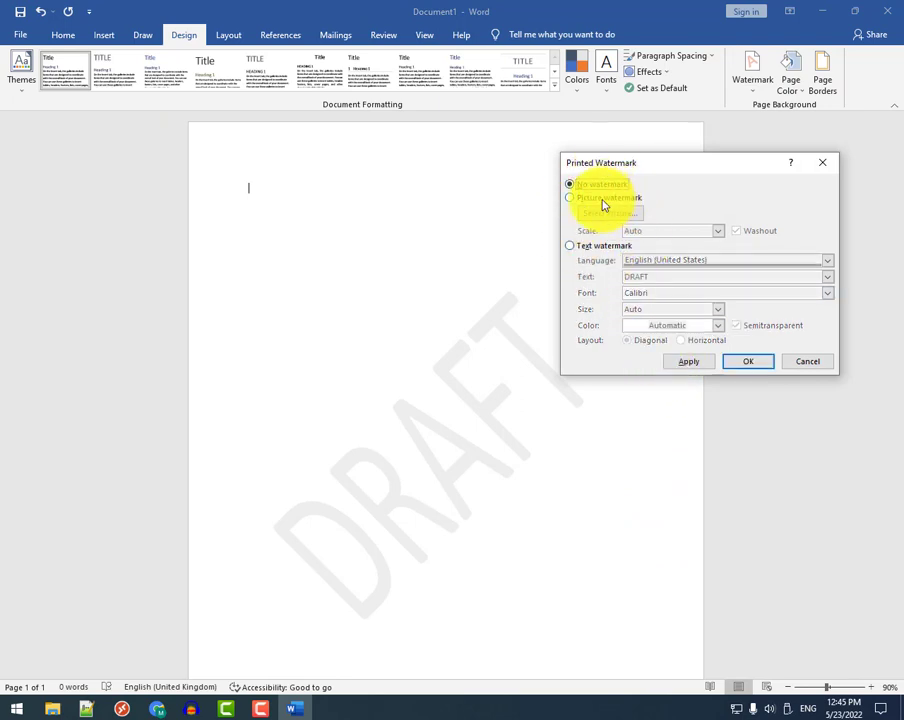
click(596, 250)
click(785, 274)
text(MS office)
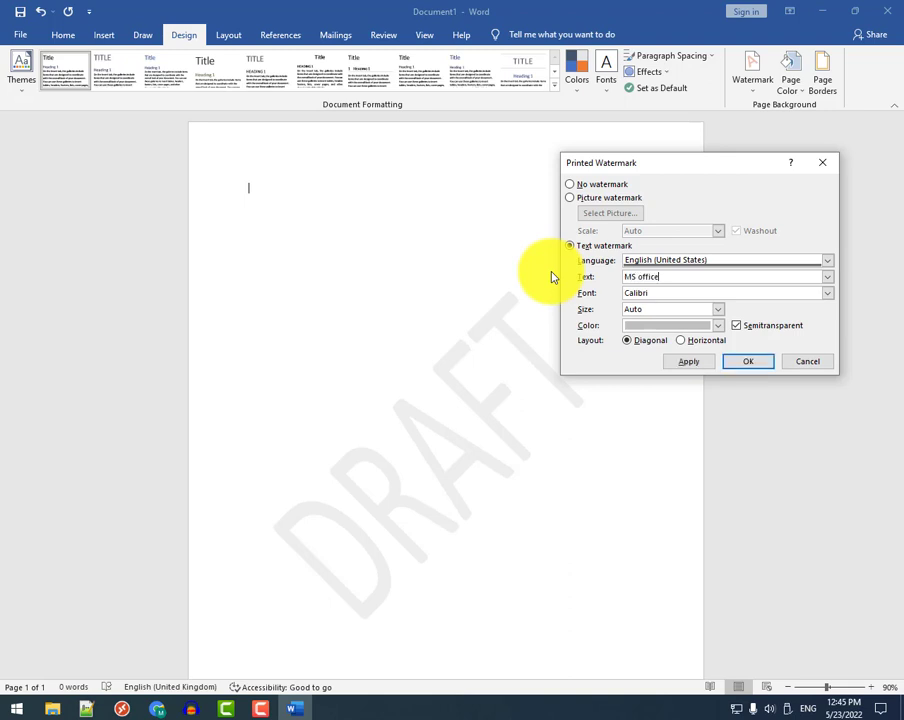
click(680, 365)
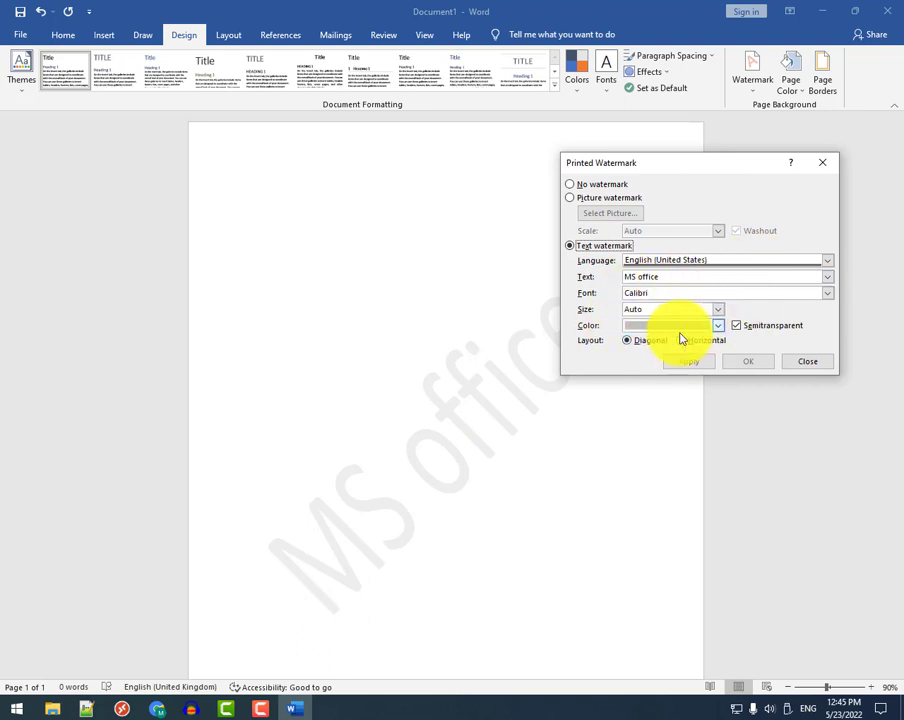
Apply Calisto MT as the watermark font.
click(816, 291)
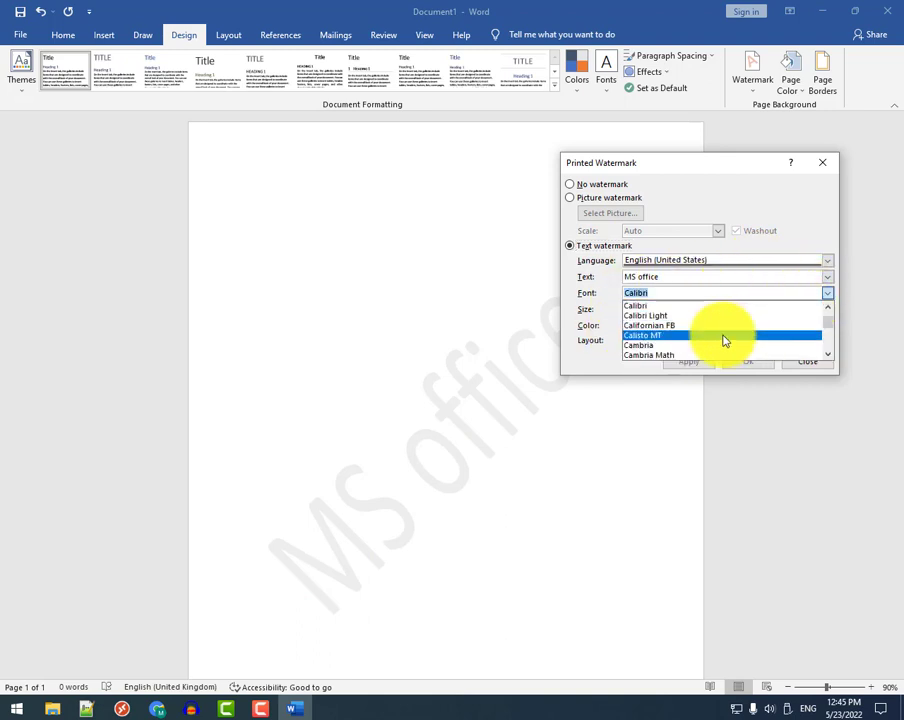
click(662, 338)
click(689, 362)
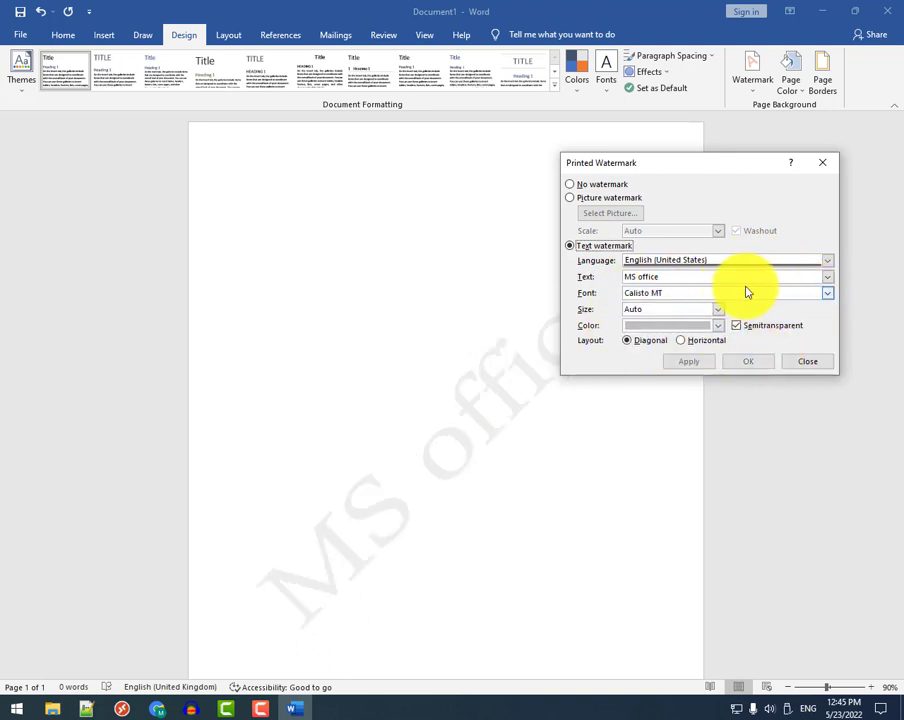
Change the watermark font to Footlight MT Light.
click(827, 293)
scroll(741, 355, down, 5)
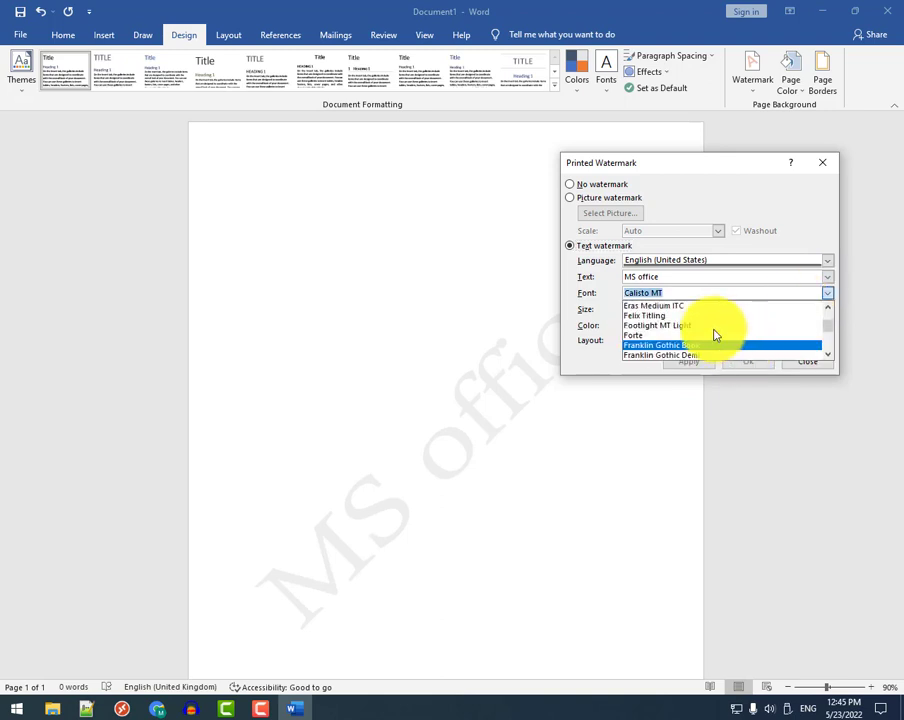
click(700, 328)
click(700, 364)
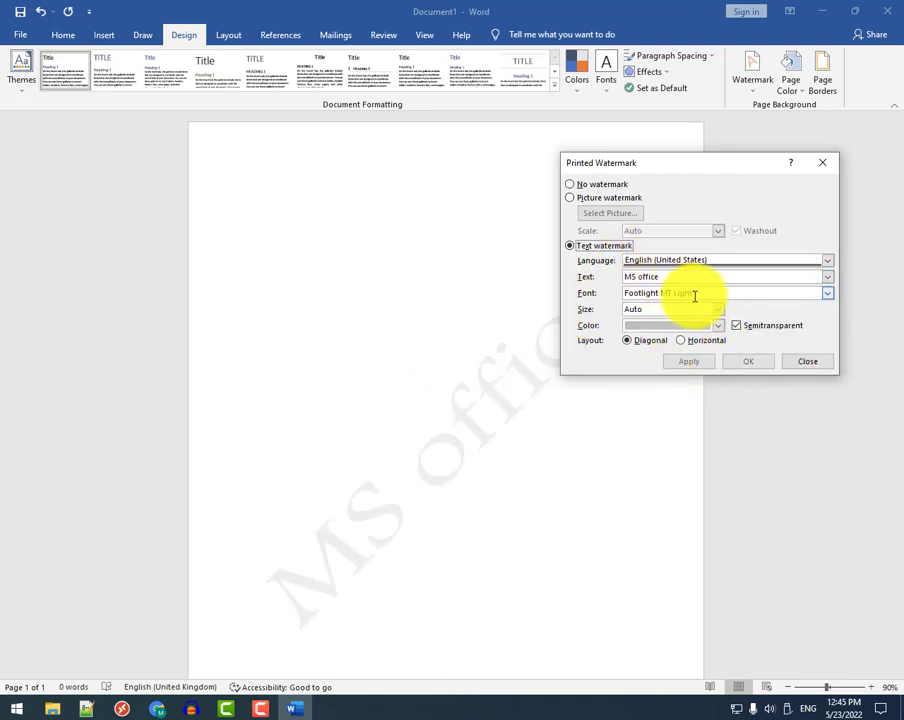
Browse the font list and apply the Harrington font to the watermark.
click(827, 293)
scroll(710, 344, down, 5)
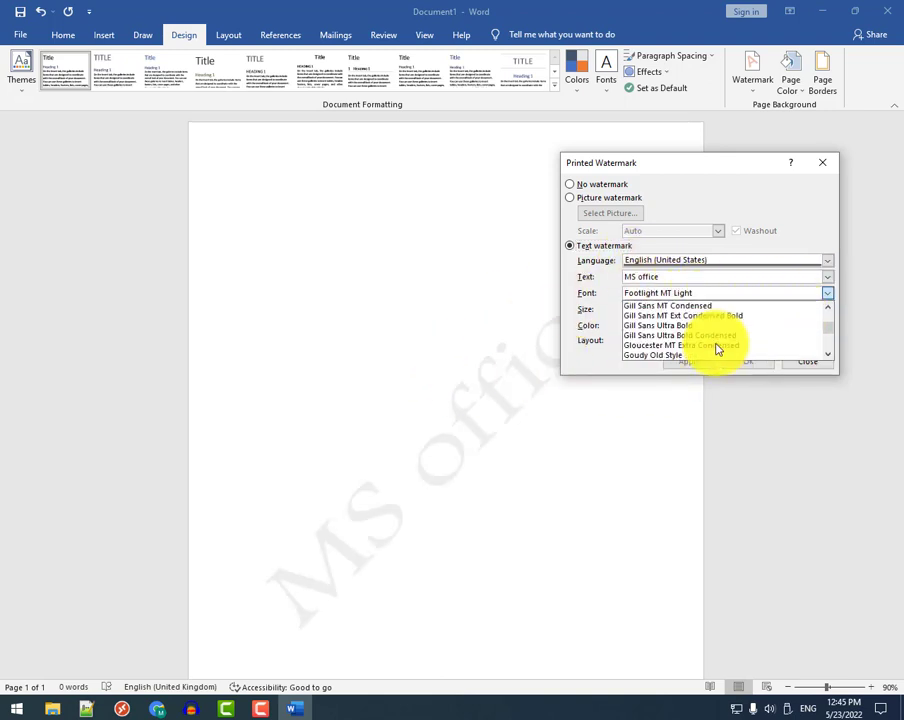
key(Escape)
click(692, 366)
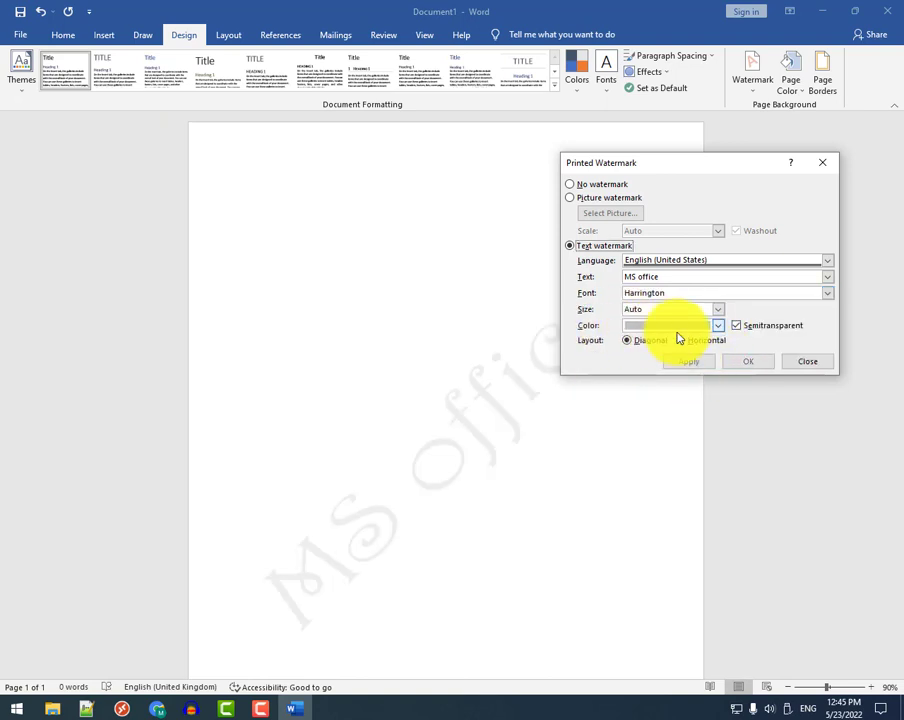
click(718, 310)
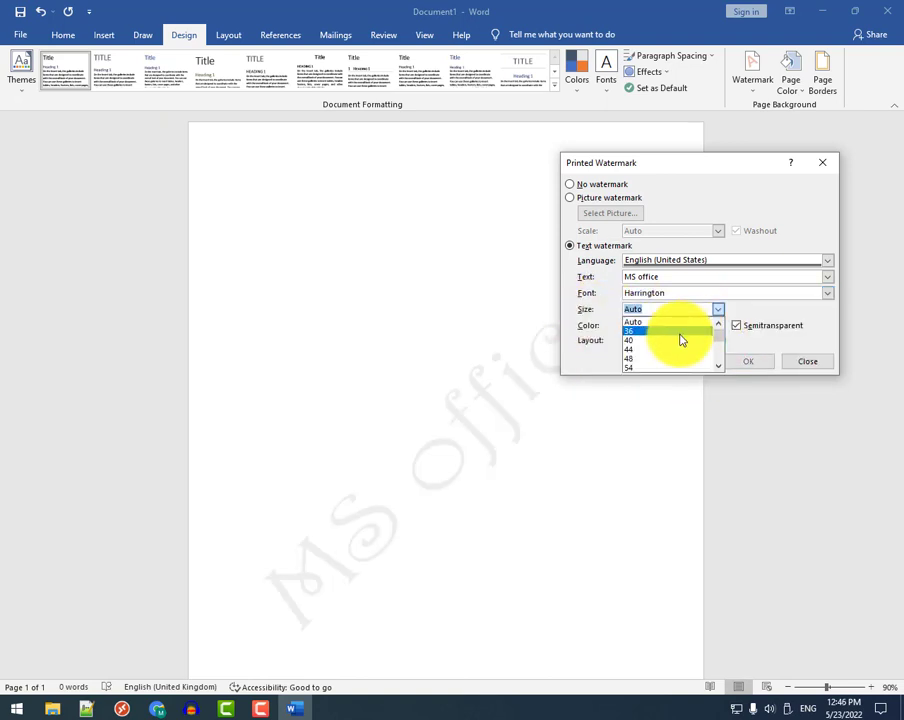
click(682, 333)
click(745, 363)
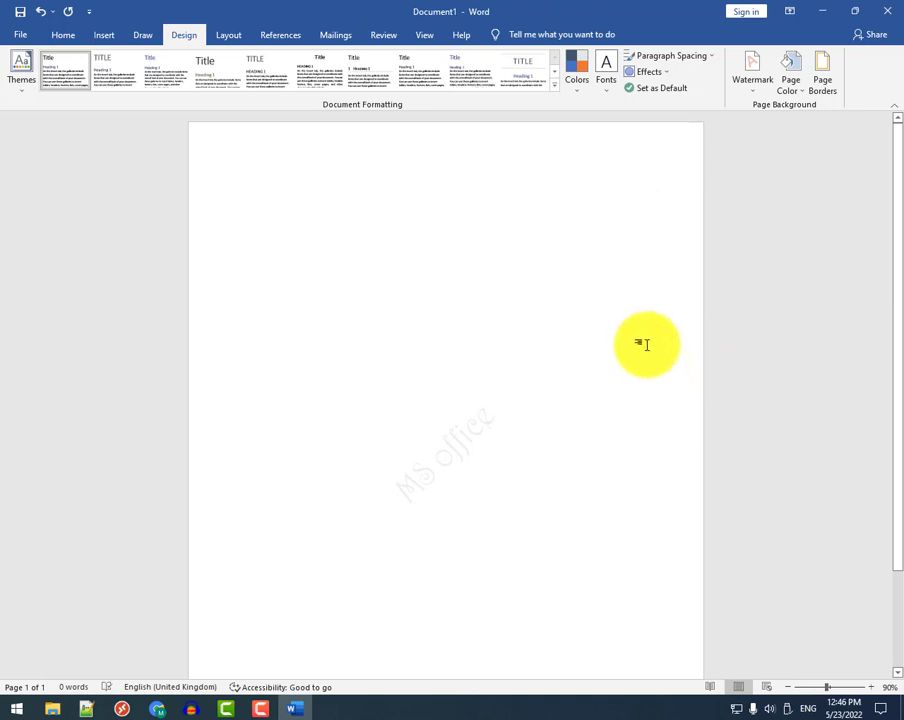
click(746, 96)
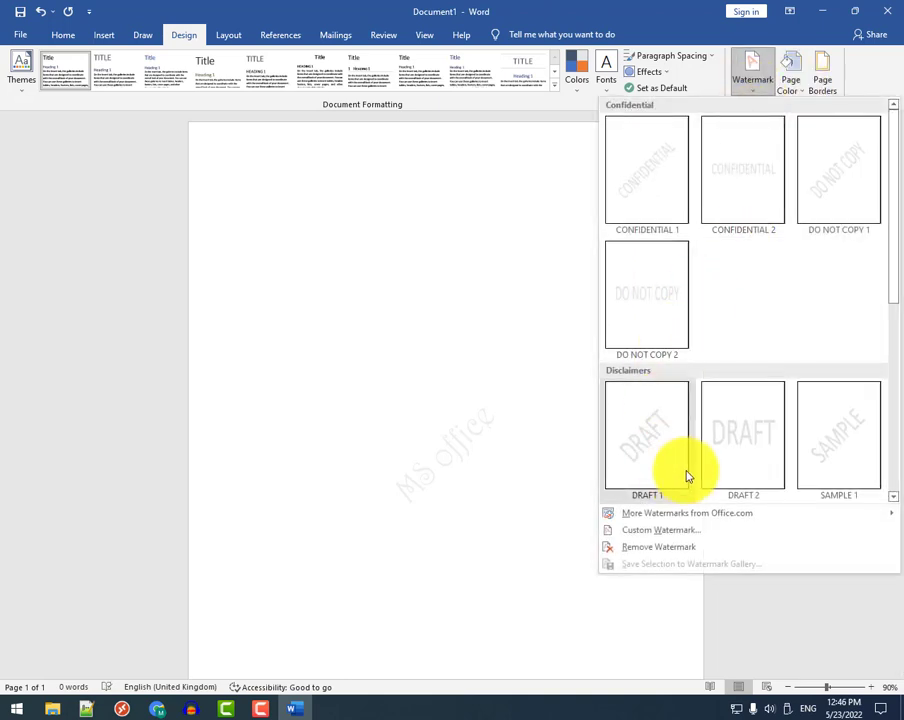
click(651, 537)
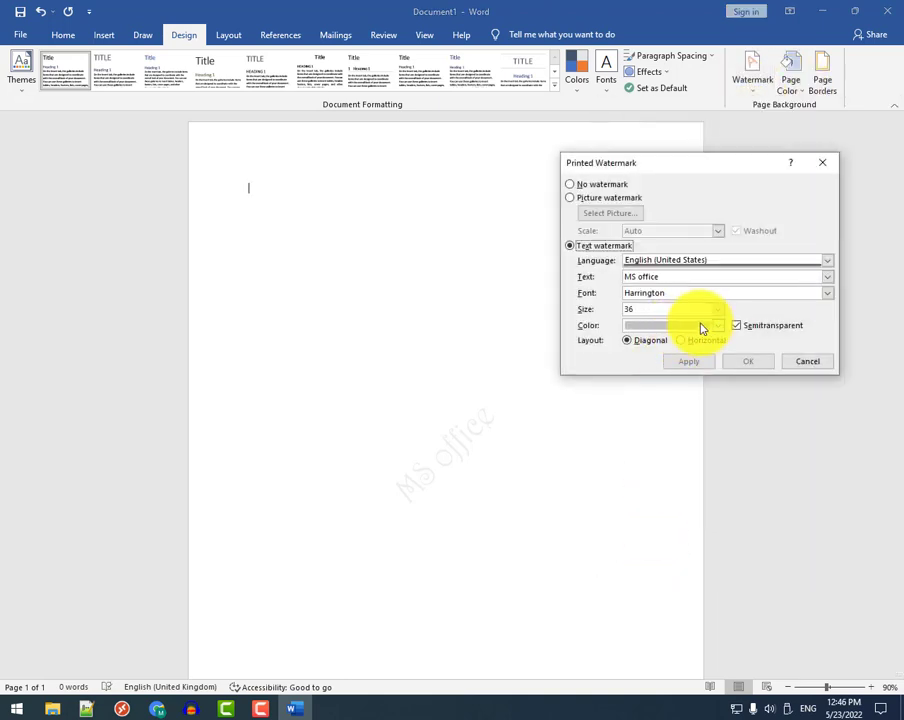
click(720, 310)
click(650, 321)
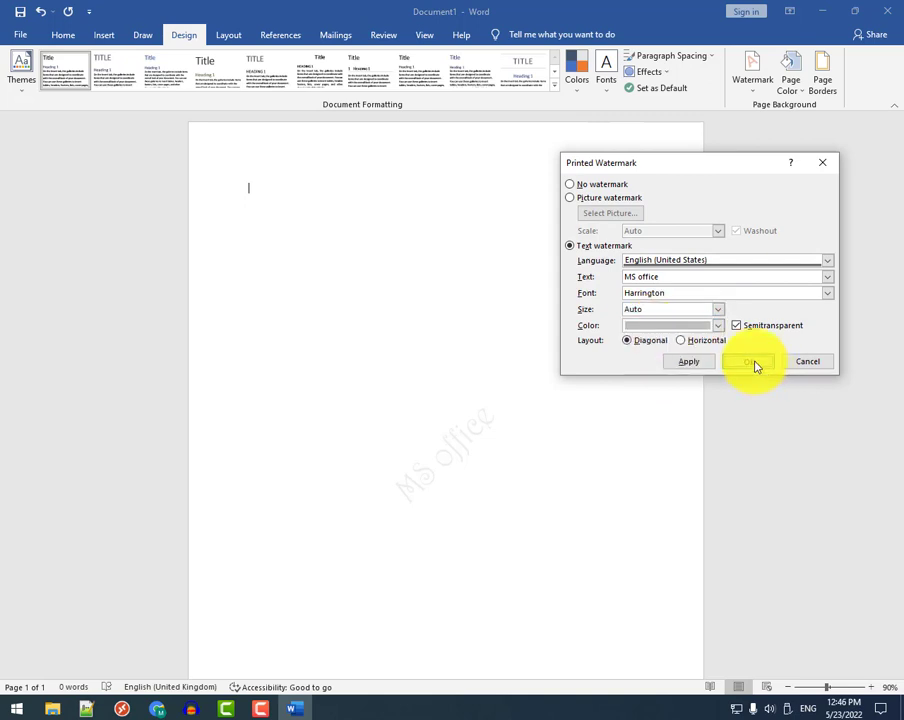
click(684, 362)
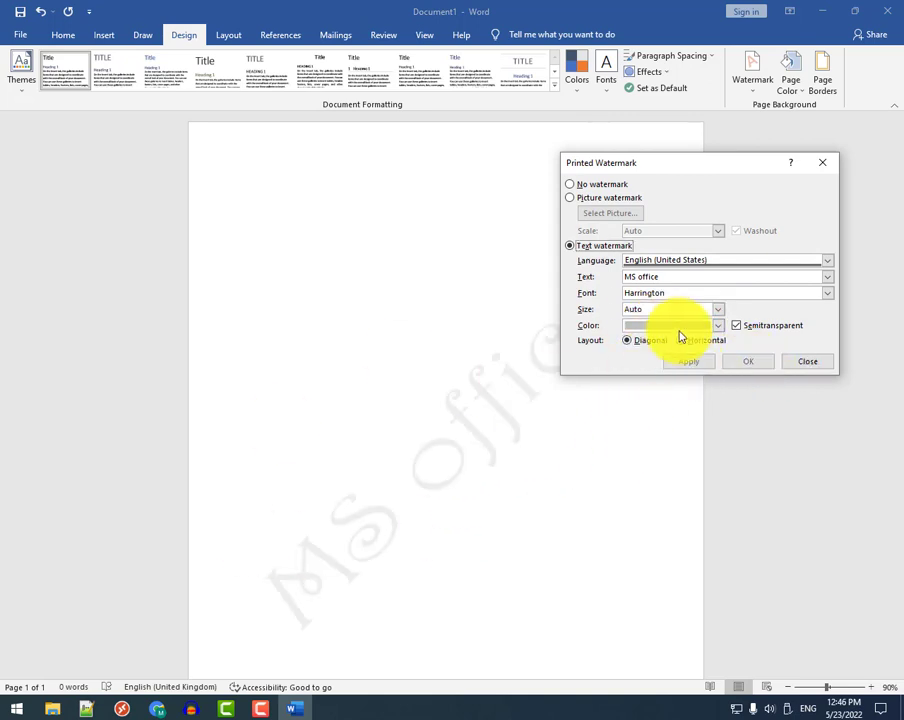
Colour the watermark red, then change it to orange.
click(648, 326)
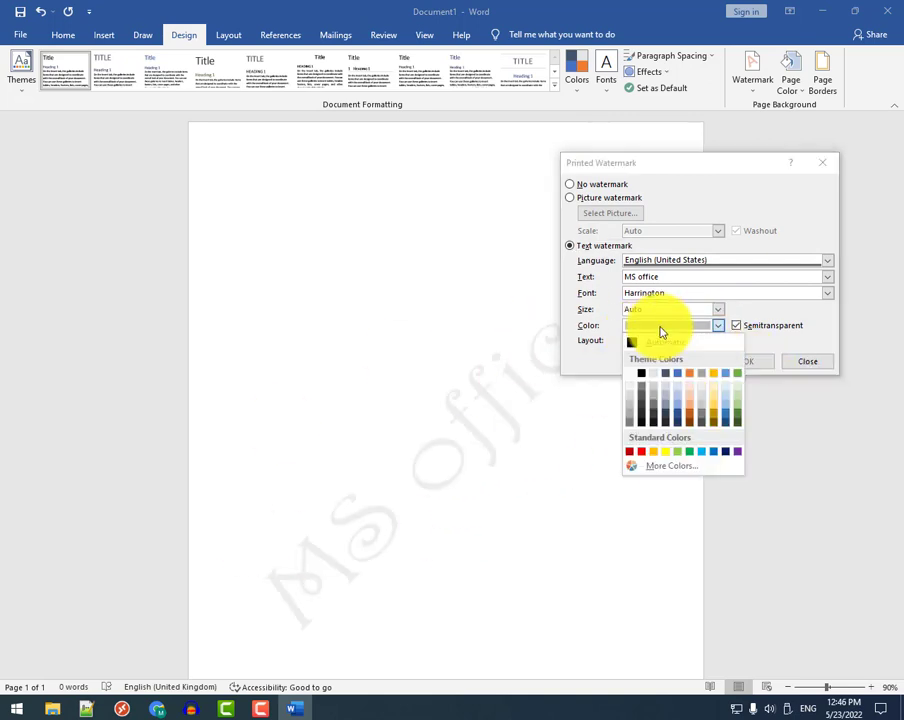
click(644, 453)
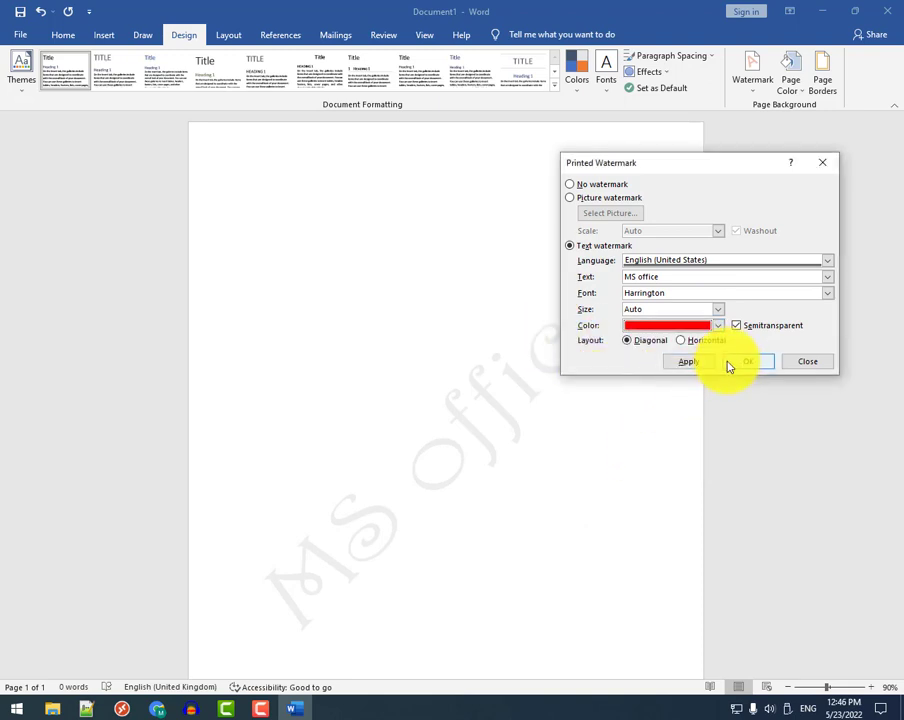
click(690, 364)
click(715, 326)
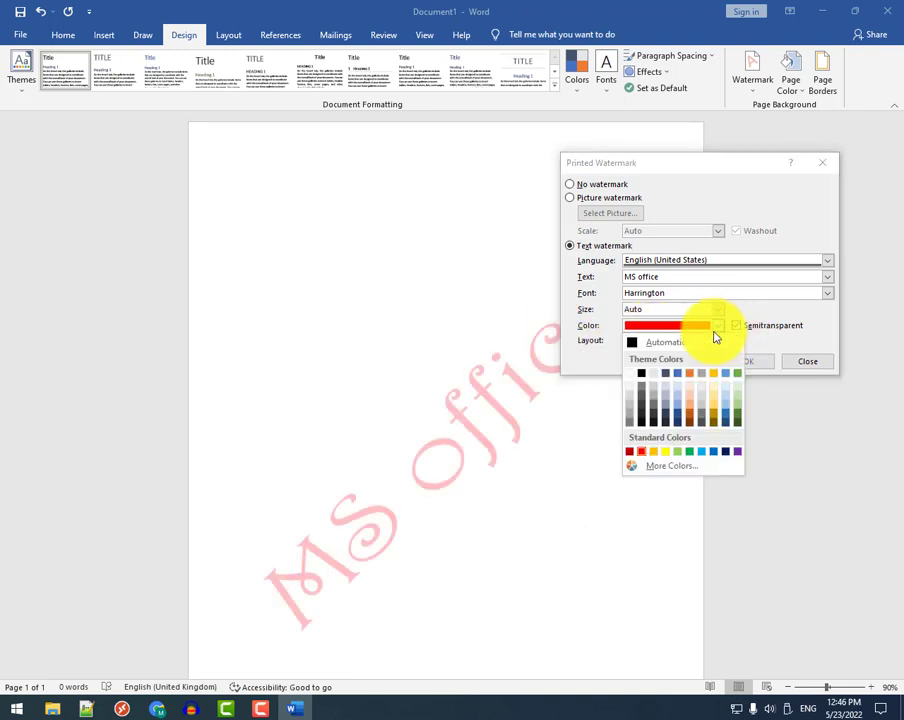
click(696, 380)
click(699, 364)
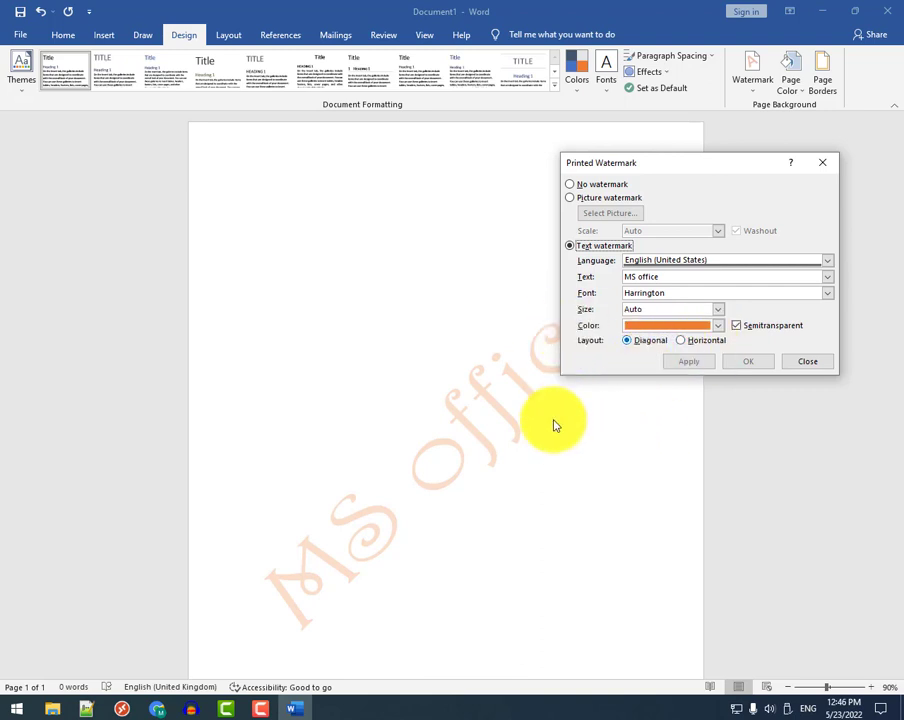
Lay the watermark out horizontally and dismiss the Windows Security notification.
click(646, 341)
click(684, 361)
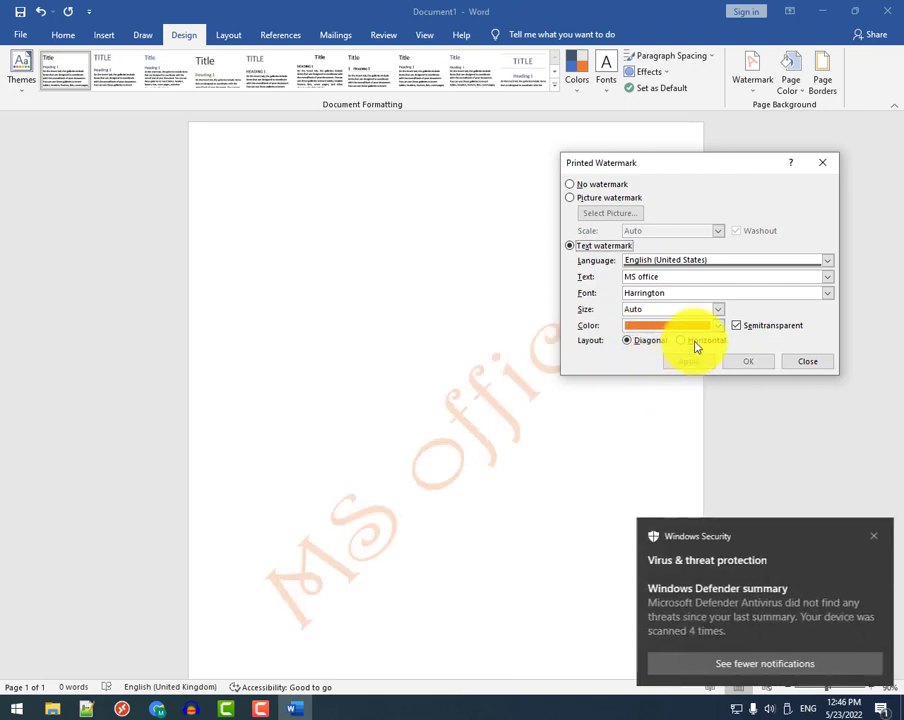
click(875, 535)
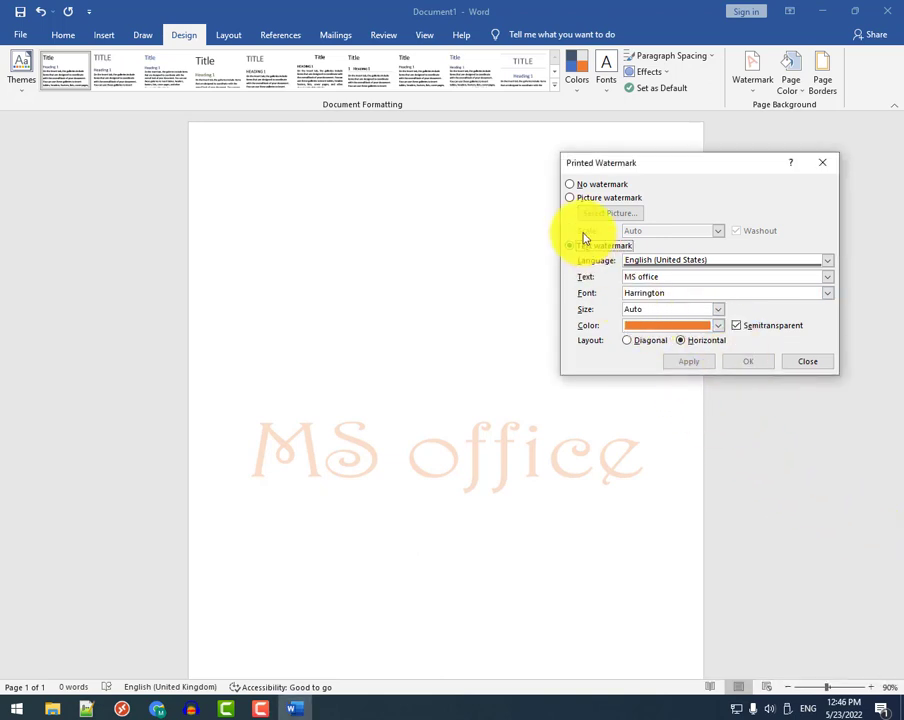
Choose the Red Hat thumbnail from Downloads as a picture watermark.
click(592, 187)
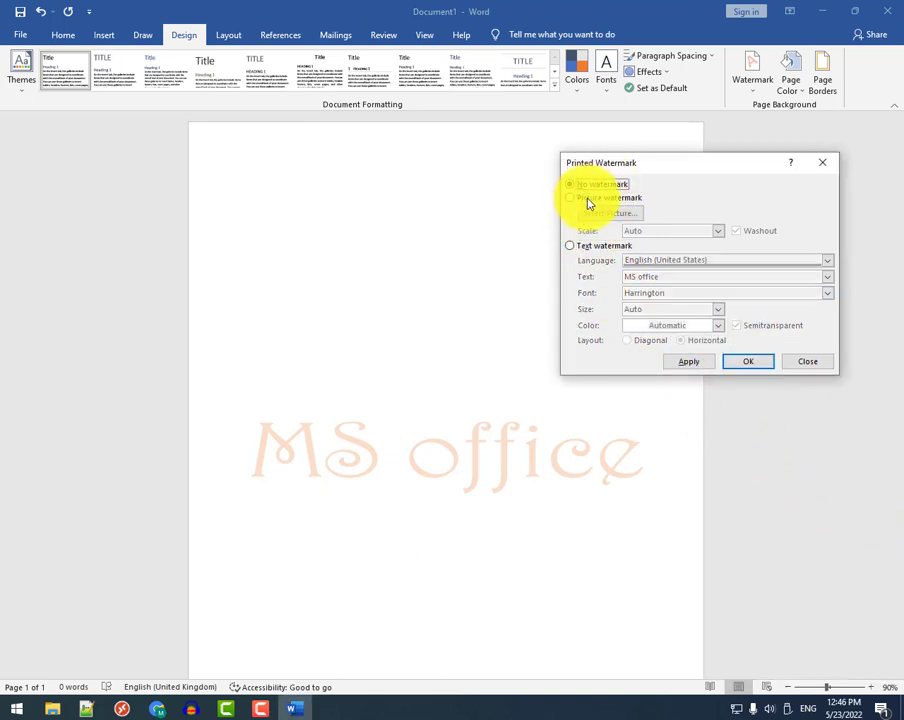
click(609, 215)
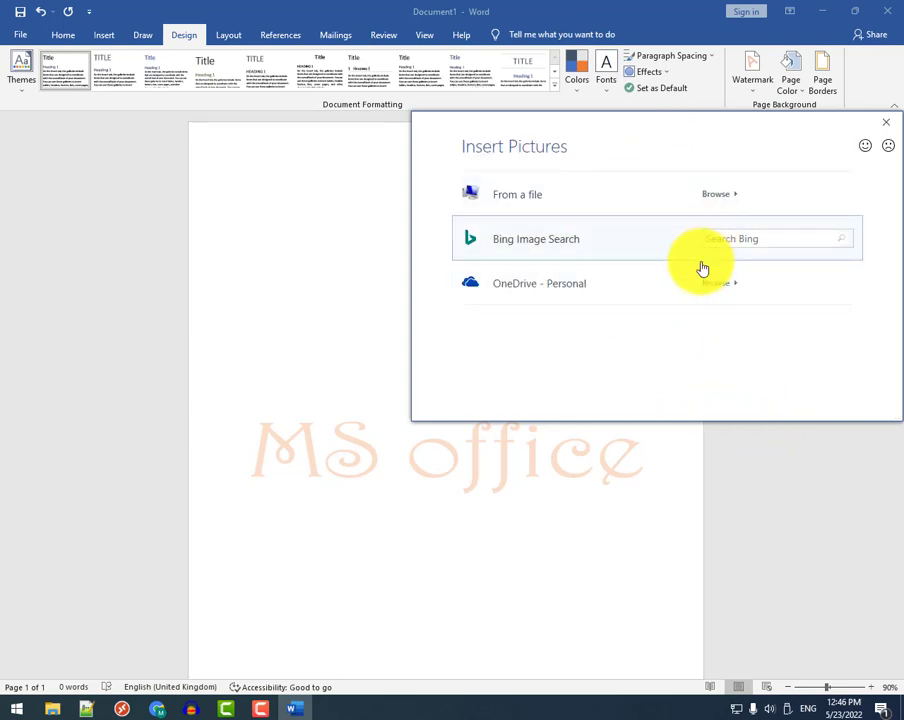
key(Escape)
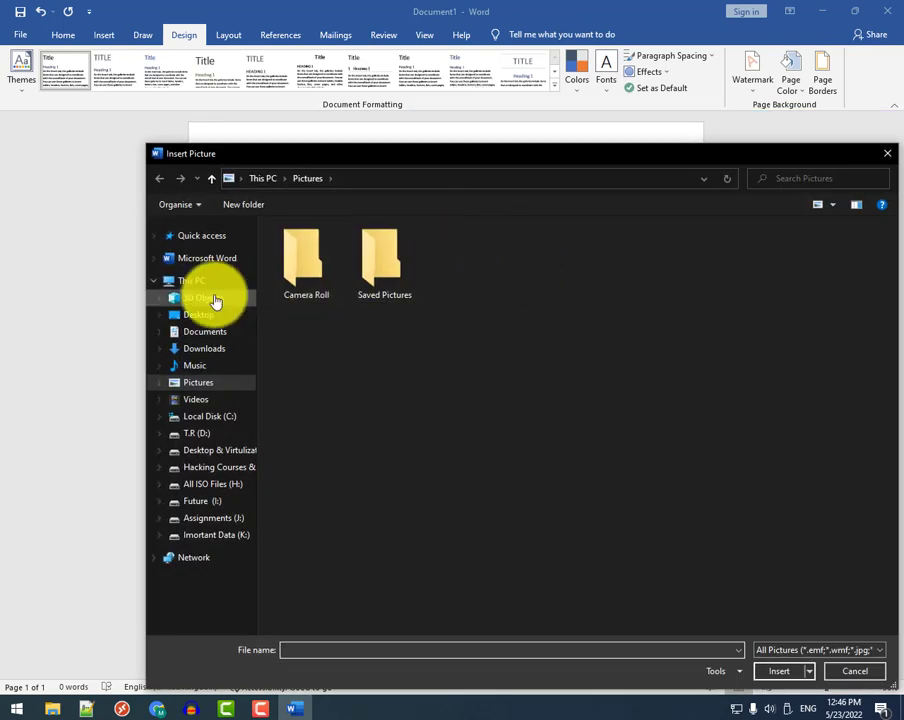
click(210, 297)
click(210, 332)
click(205, 349)
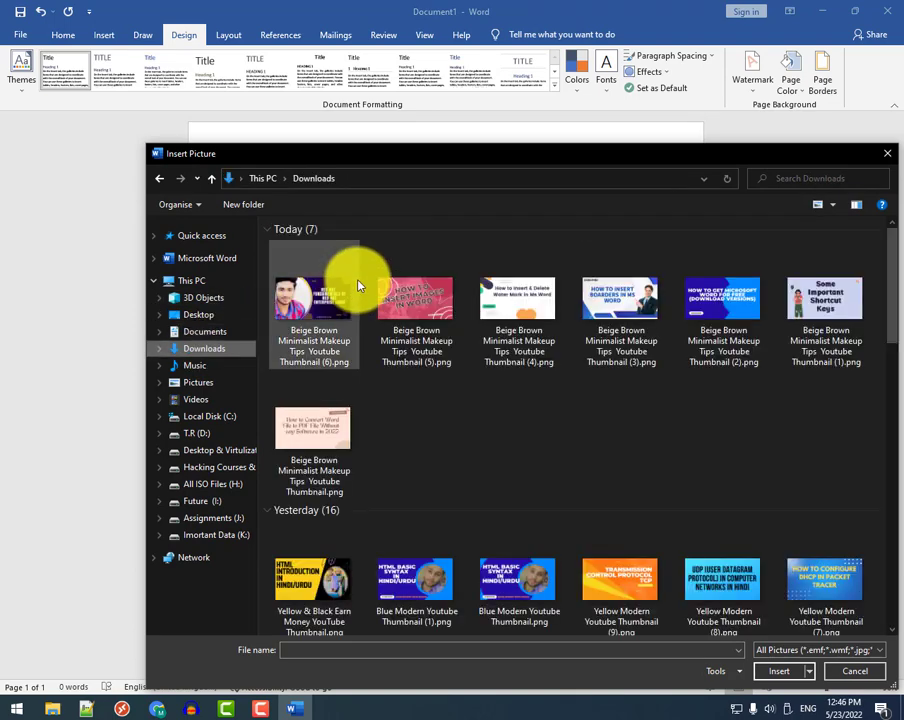
double_click(294, 298)
Confirm the washed-out picture watermark and check it on the page.
click(740, 364)
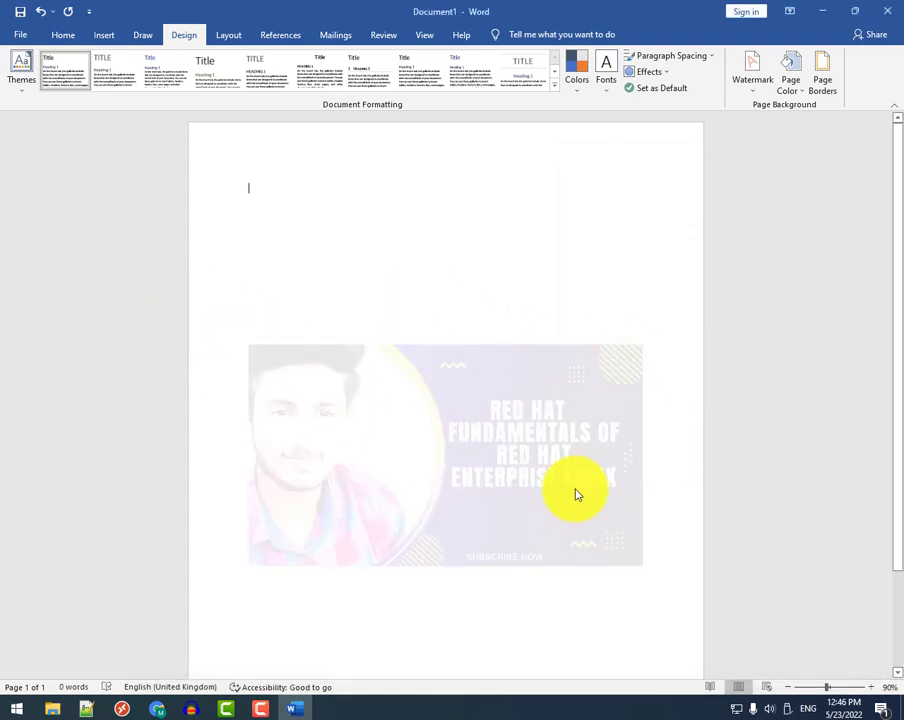
scroll(576, 494, down, 3)
scroll(416, 300, up, 3)
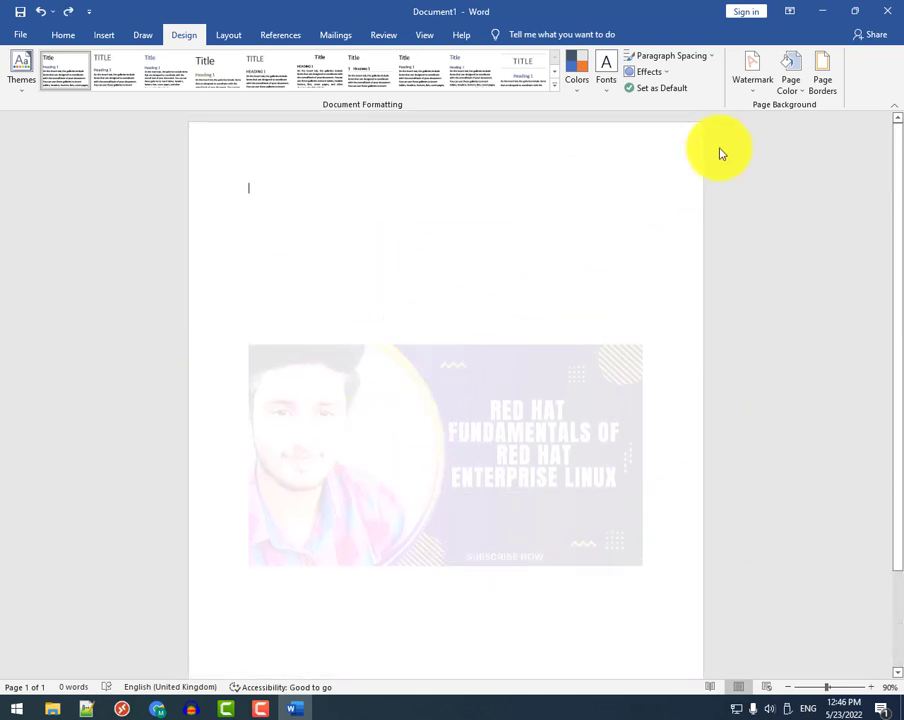
click(750, 70)
Apply a 200% scale to the picture watermark in Custom Watermark.
click(652, 524)
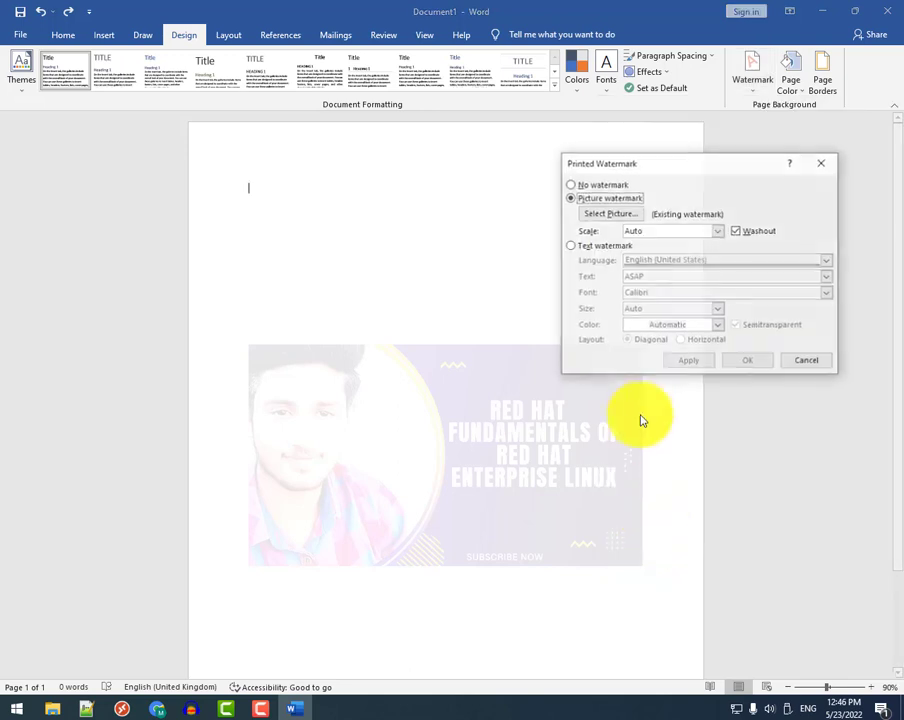
click(717, 231)
click(681, 258)
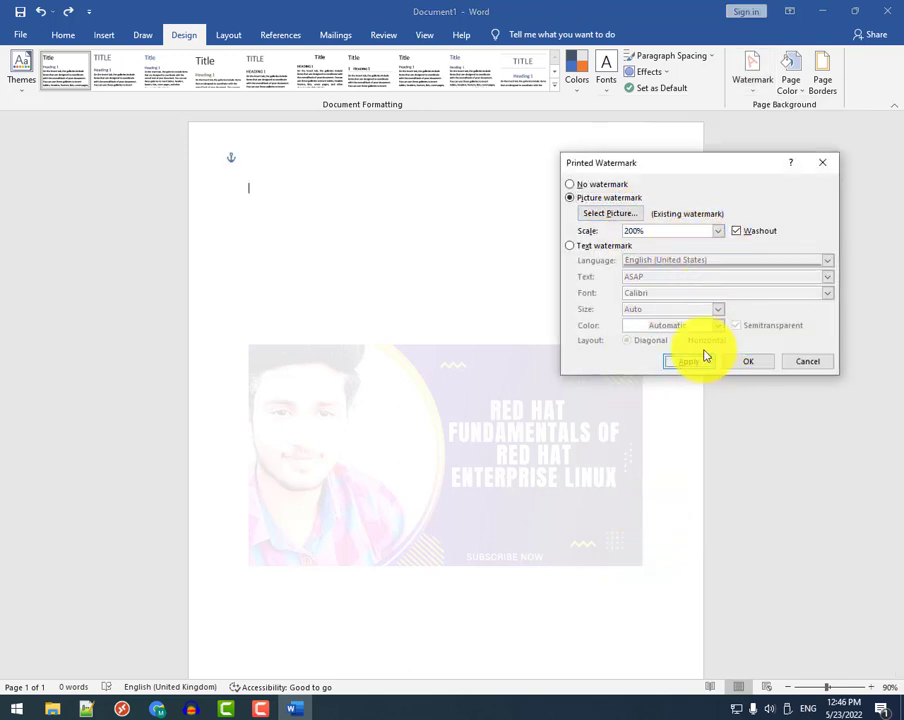
click(705, 357)
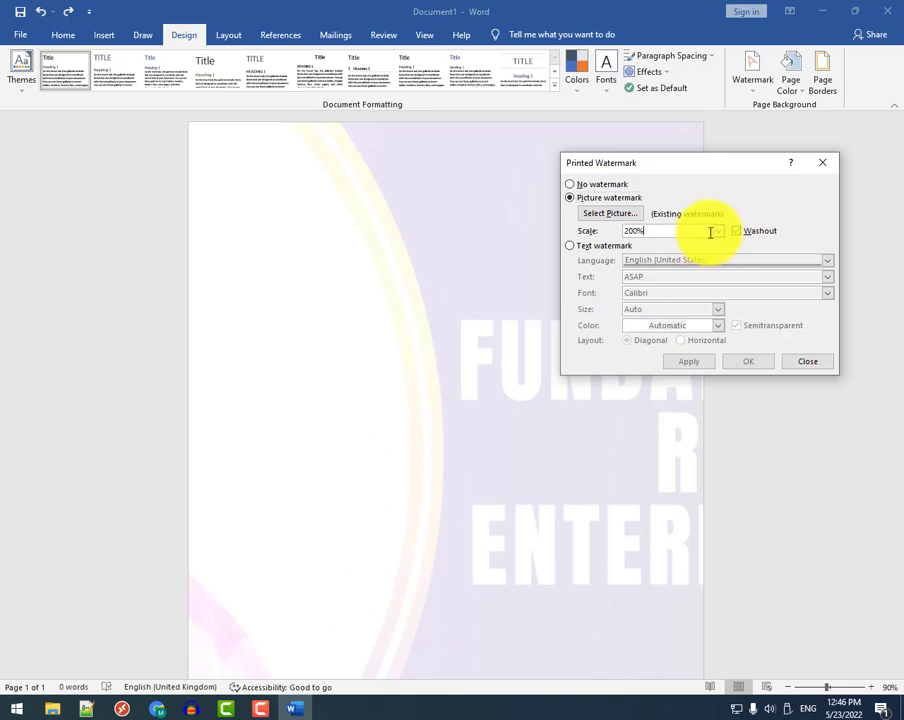
Change the picture watermark scale to 100% and close the dialog.
click(717, 231)
click(666, 276)
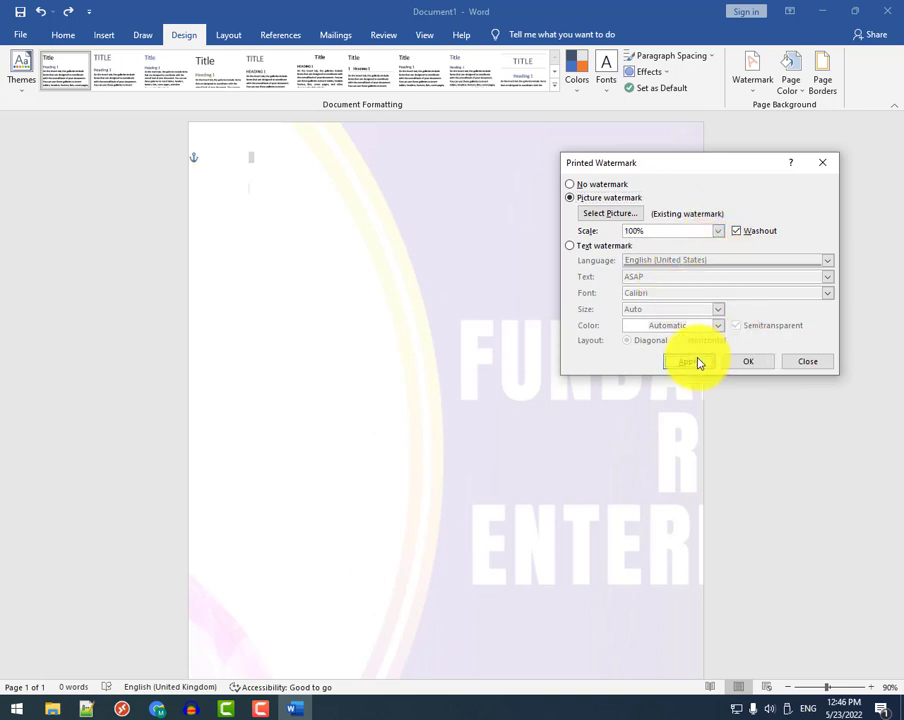
click(698, 362)
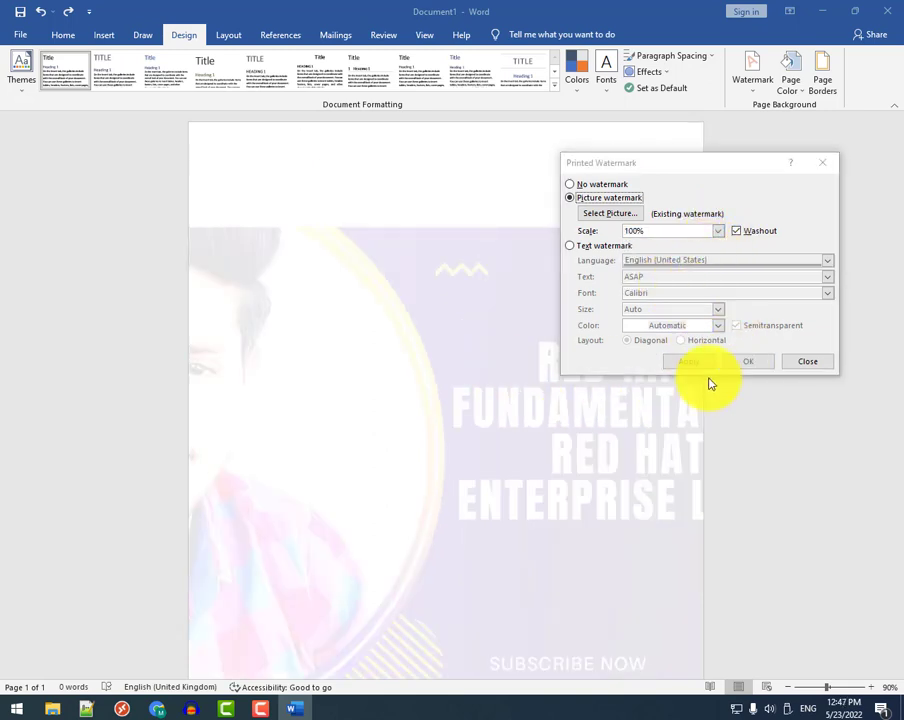
click(805, 362)
Close Word with Don't Save, then highlight the channel name on the YouTube page.
click(887, 11)
click(455, 378)
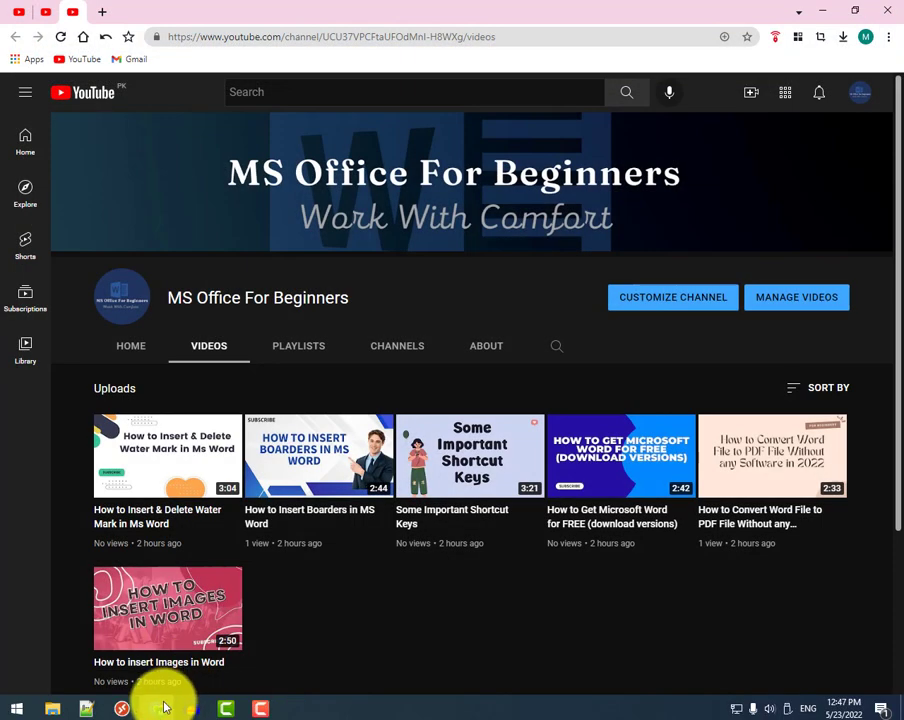
mouse_move(168, 297)
mouse_down()
mouse_move(362, 305)
mouse_move(168, 296)
mouse_up()
click(317, 300)
click(168, 296)
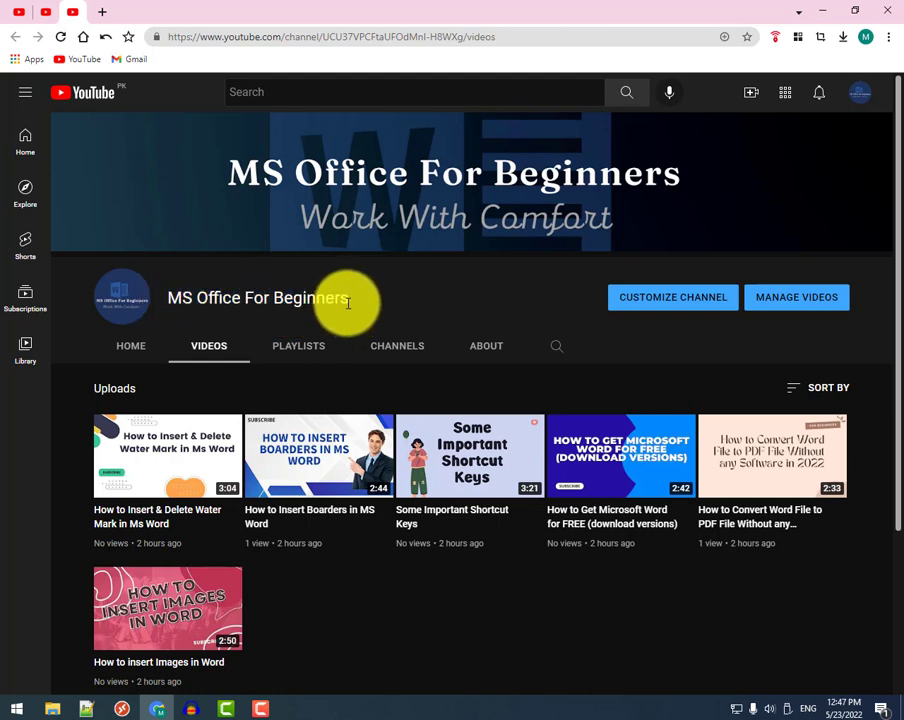
drag(348, 300, 192, 297)
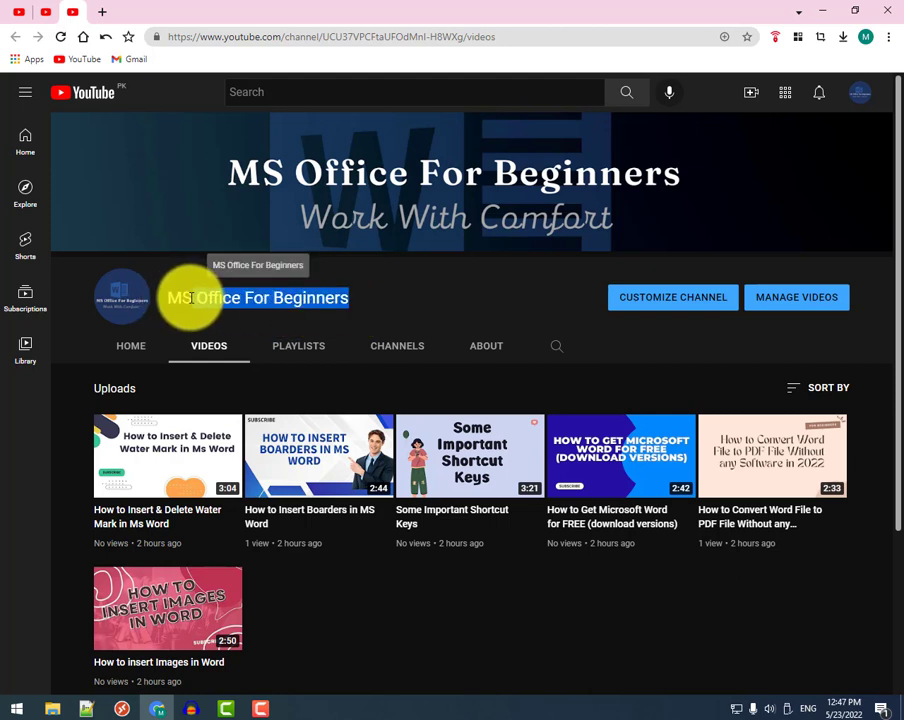
click(276, 296)
drag(253, 297, 362, 336)
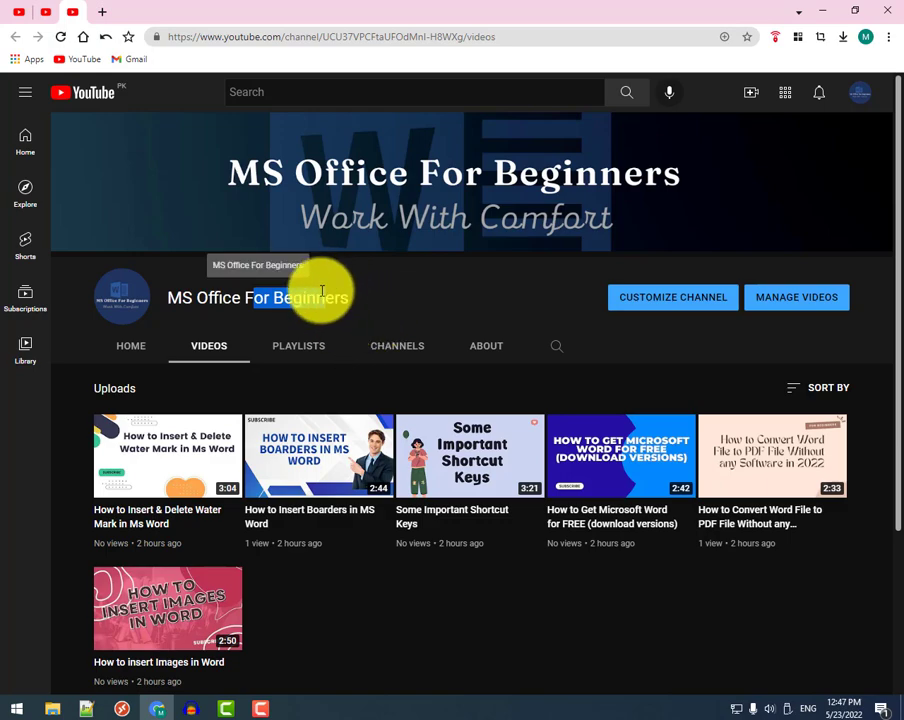